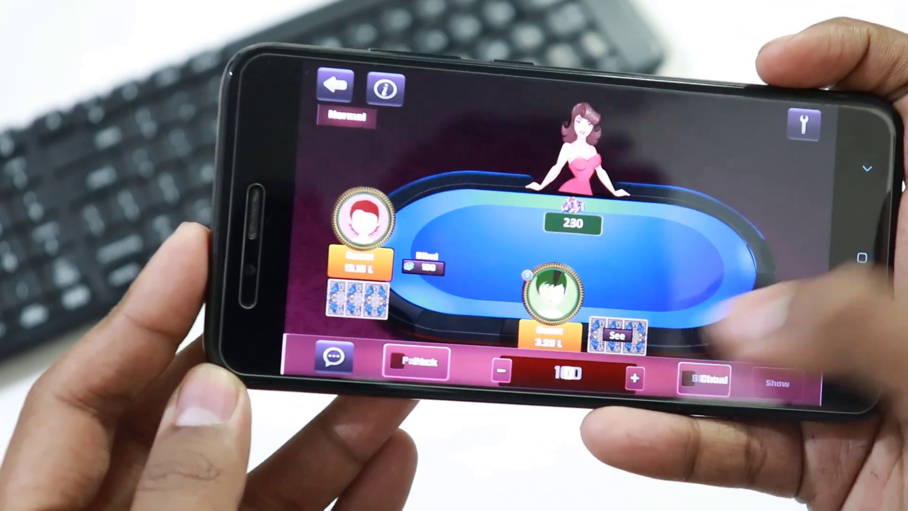
Raise the bet to 200, play it blind, and keep Blind ticked for the next turn.
{"action": "left_click", "coordinate": [635, 378]}
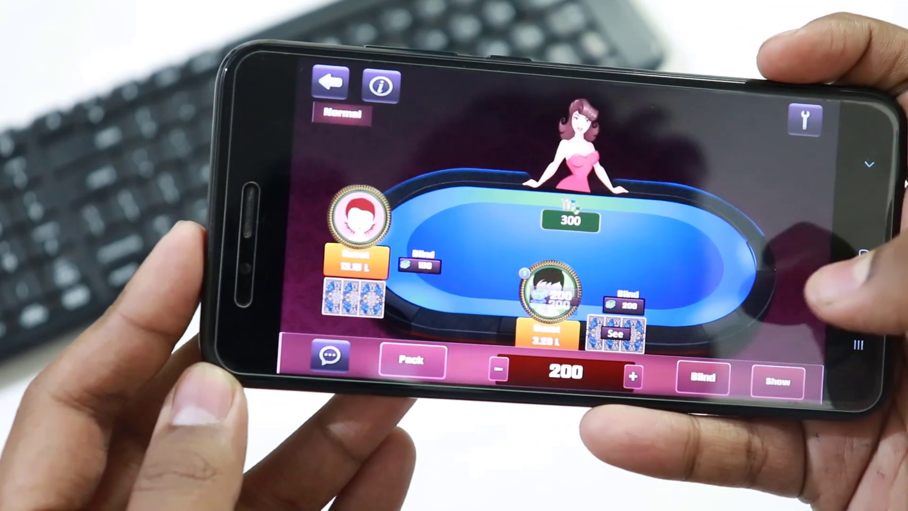
{"action": "left_click", "coordinate": [704, 379]}
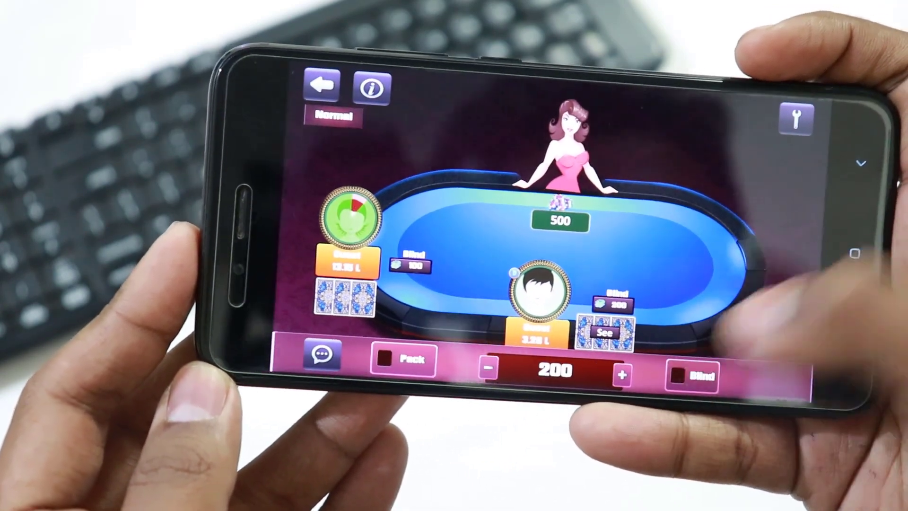
{"action": "left_click", "coordinate": [675, 372]}
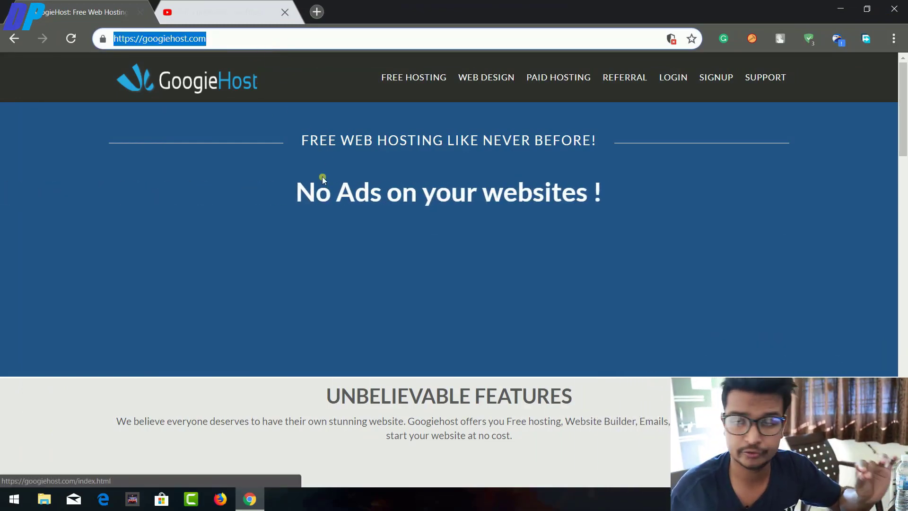
Go to GoogieHost's FREE HOSTING details page from the top navigation.
{"action": "left_click", "coordinate": [321, 298]}
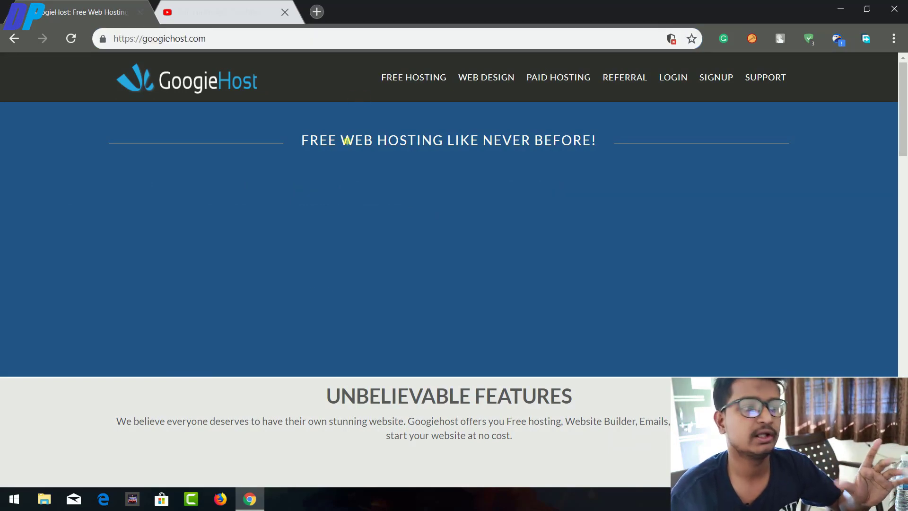
{"action": "scroll", "coordinate": [343, 138], "scroll_direction": "down", "scroll_amount": 6}
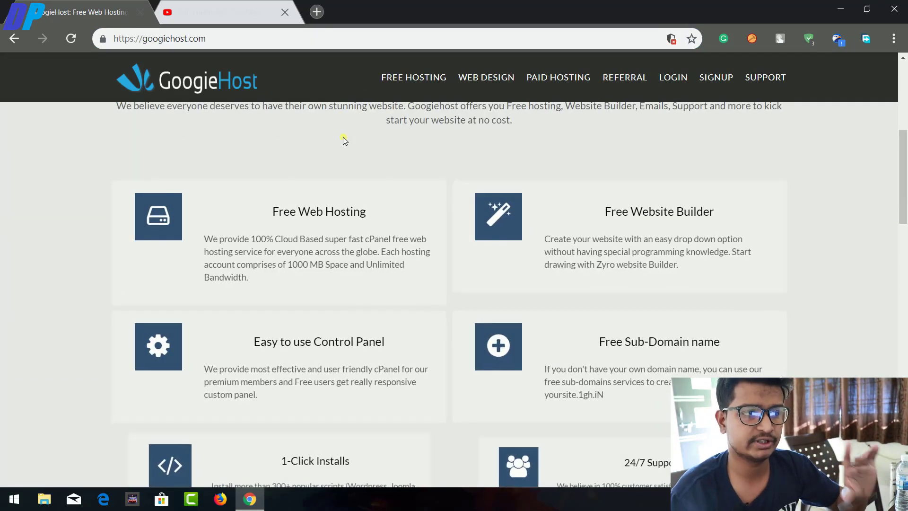
{"action": "scroll", "coordinate": [343, 135], "scroll_direction": "down", "scroll_amount": 4}
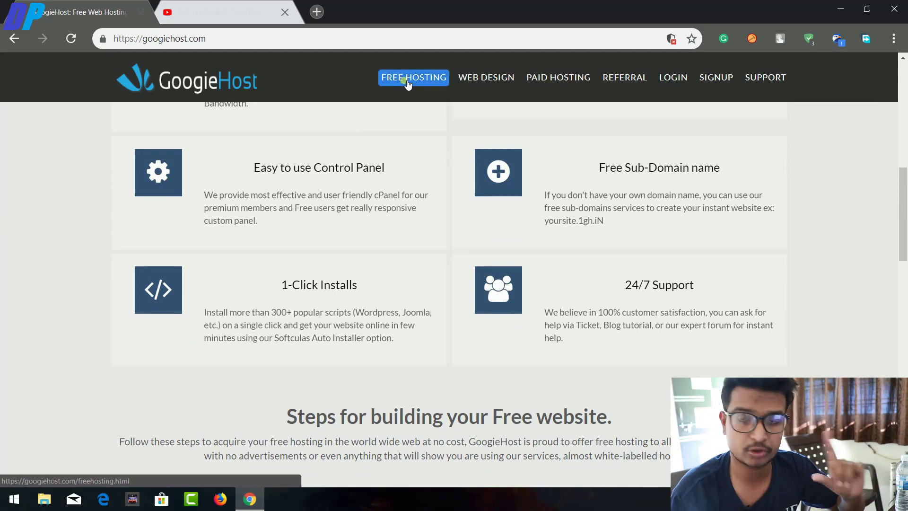
{"action": "left_click", "coordinate": [410, 78]}
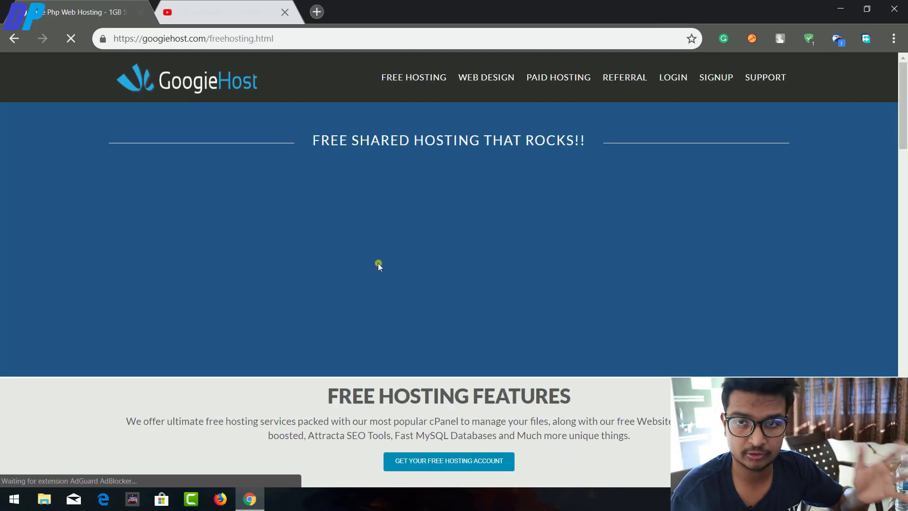
Review the free hosting features and comparison table, then start the free account signup.
{"action": "scroll", "coordinate": [378, 262], "scroll_direction": "down", "scroll_amount": 4}
{"action": "scroll", "coordinate": [395, 305], "scroll_direction": "down", "scroll_amount": 3}
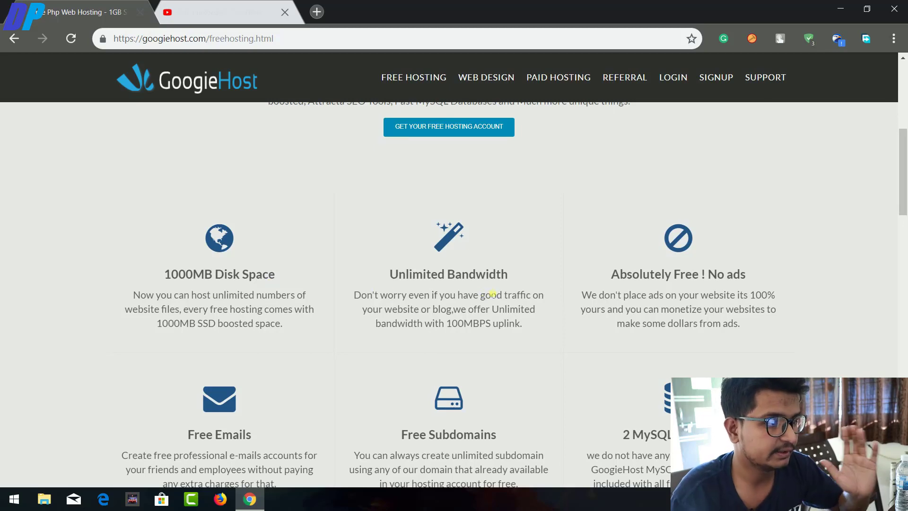
{"action": "scroll", "coordinate": [656, 294], "scroll_direction": "down", "scroll_amount": 3}
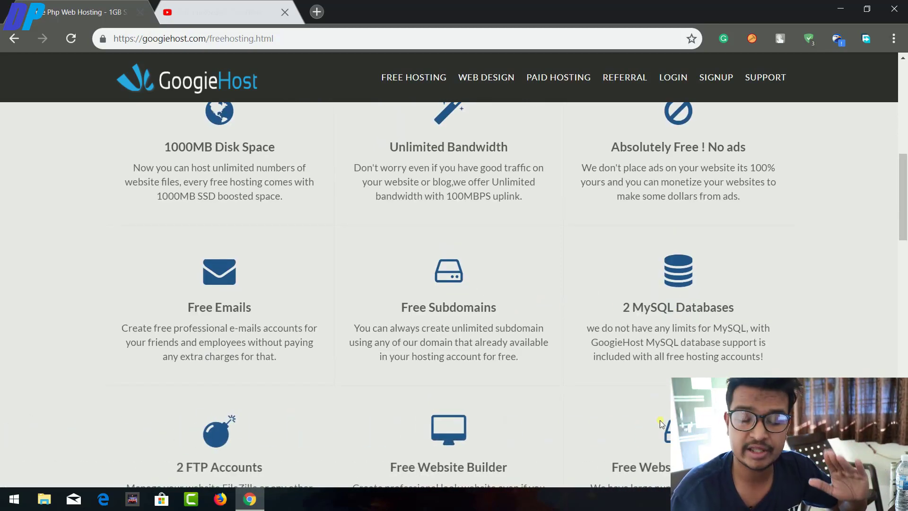
{"action": "scroll", "coordinate": [659, 420], "scroll_direction": "down", "scroll_amount": 3}
{"action": "scroll", "coordinate": [725, 344], "scroll_direction": "down", "scroll_amount": 4}
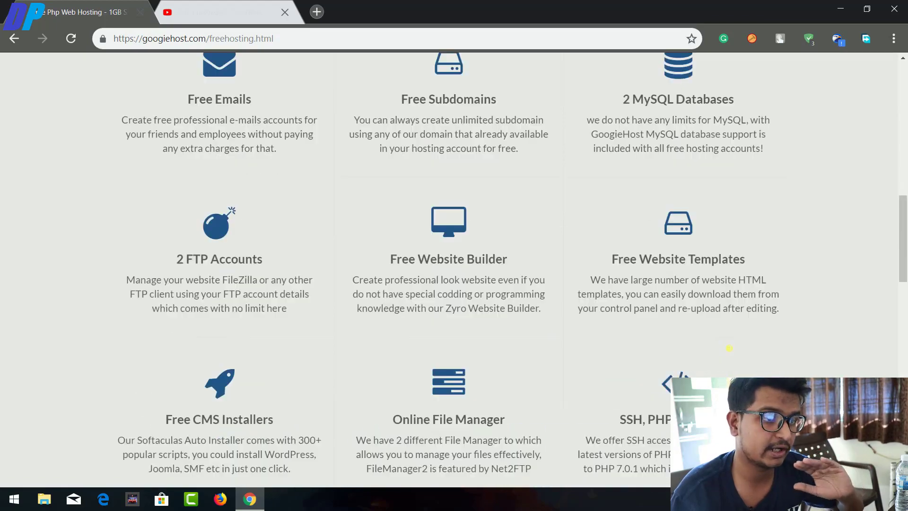
{"action": "scroll", "coordinate": [726, 340], "scroll_direction": "down", "scroll_amount": 3}
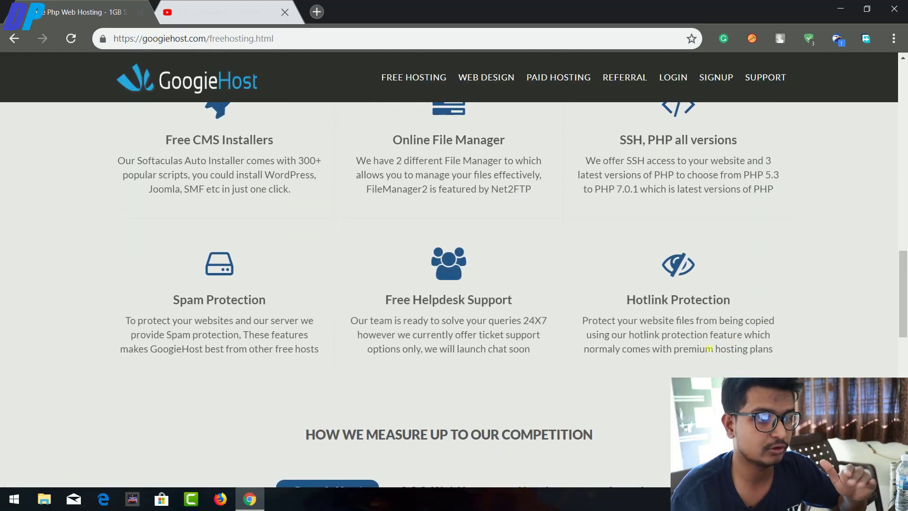
{"action": "scroll", "coordinate": [616, 344], "scroll_direction": "up", "scroll_amount": 7}
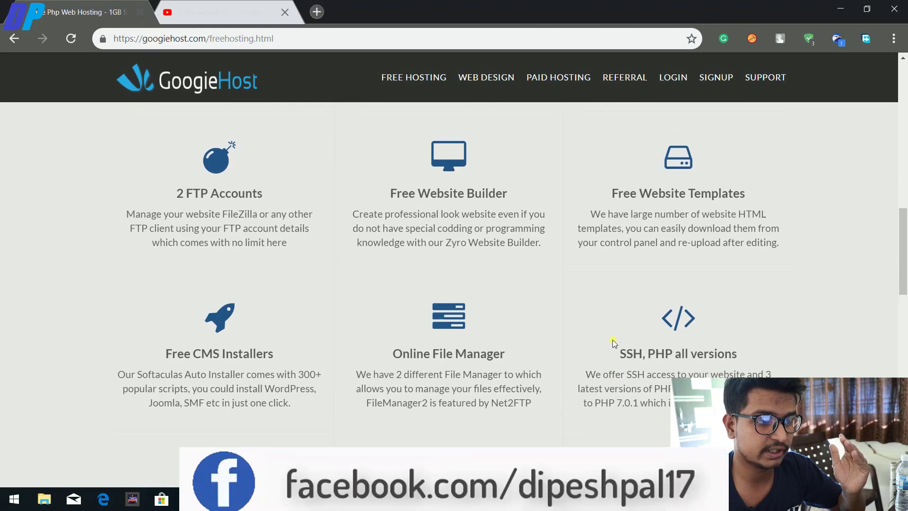
{"action": "scroll", "coordinate": [615, 344], "scroll_direction": "up", "scroll_amount": 4}
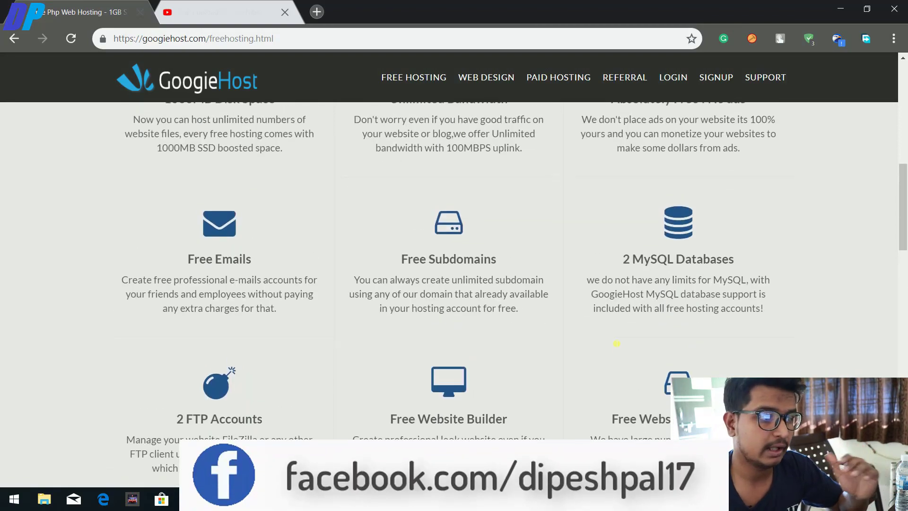
{"action": "scroll", "coordinate": [612, 339], "scroll_direction": "down", "scroll_amount": 9}
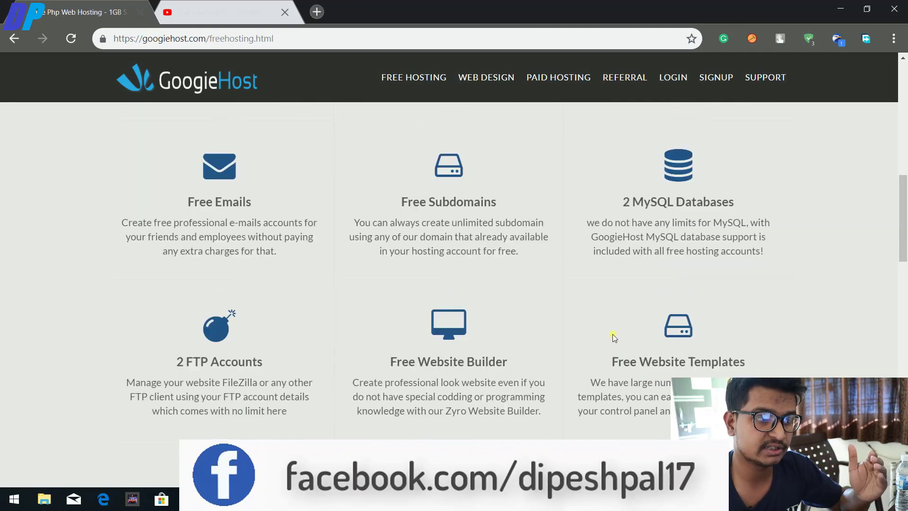
{"action": "scroll", "coordinate": [613, 331], "scroll_direction": "down", "scroll_amount": 11}
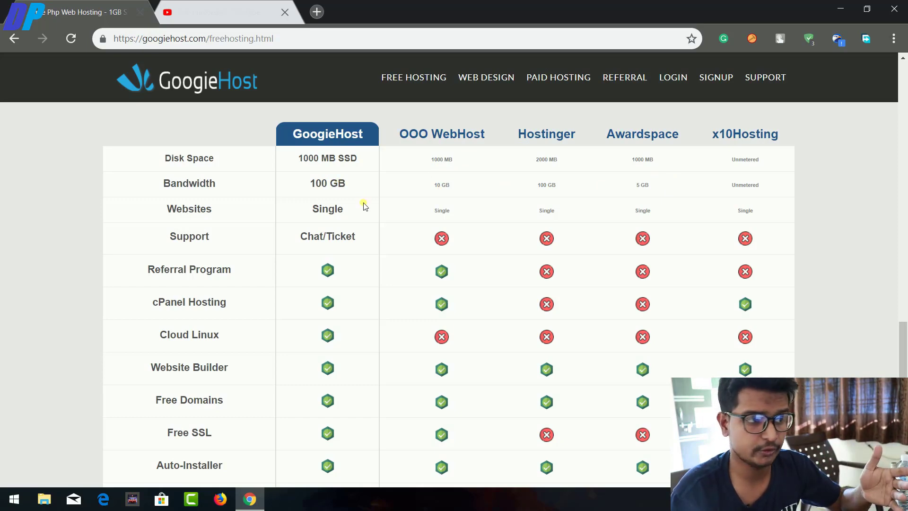
{"action": "scroll", "coordinate": [392, 291], "scroll_direction": "up", "scroll_amount": 15}
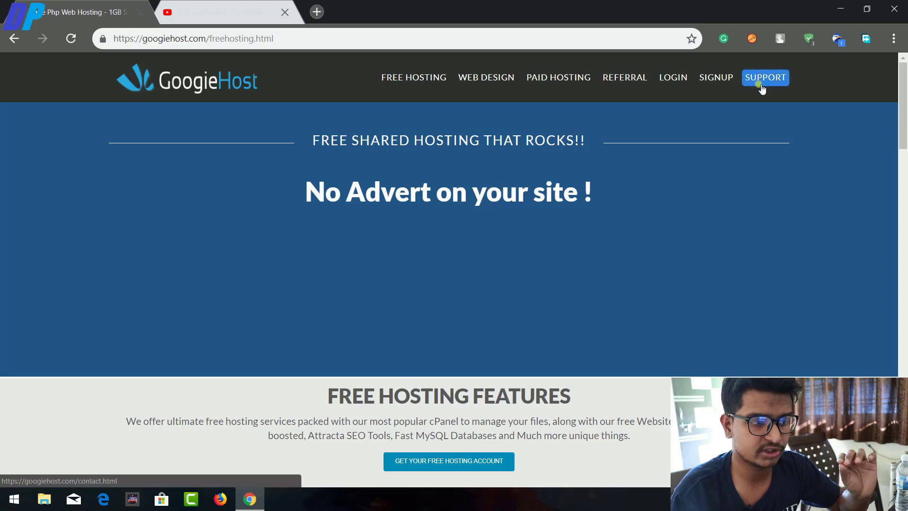
{"action": "scroll", "coordinate": [493, 462], "scroll_direction": "down", "scroll_amount": 1}
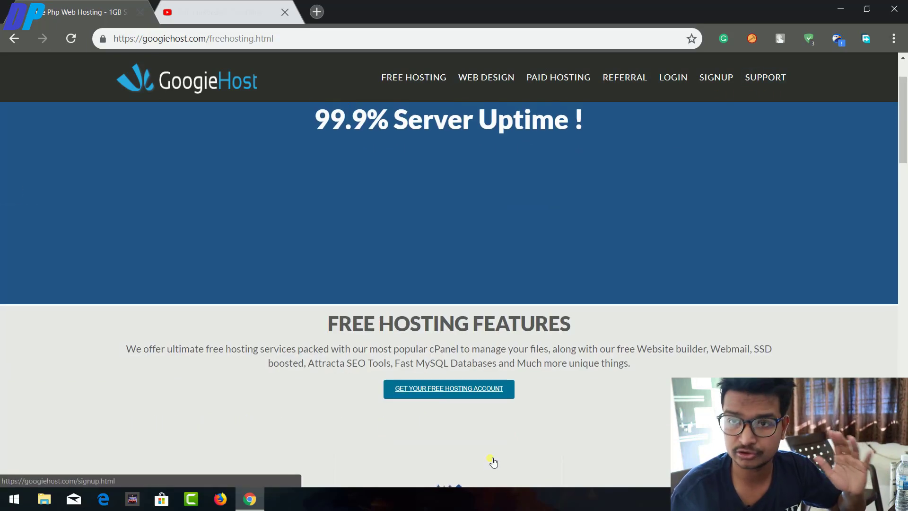
{"action": "left_click", "coordinate": [493, 393]}
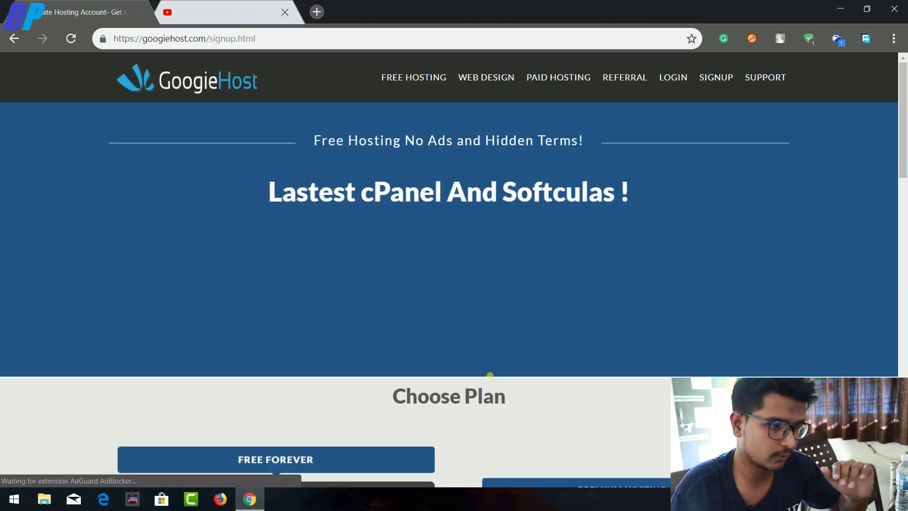
Compare the plans, pointing out the free plan's $0.01 price against Premium's $5/MO.
{"action": "scroll", "coordinate": [490, 378], "scroll_direction": "down", "scroll_amount": 4}
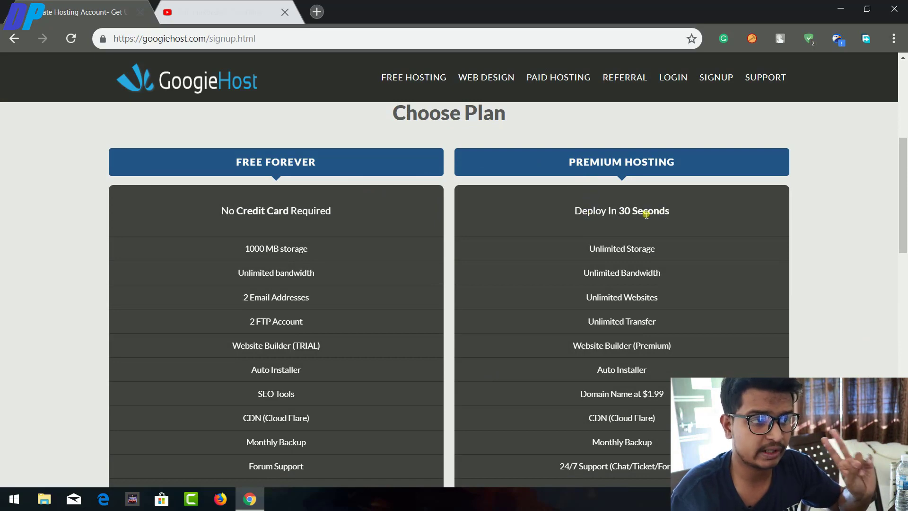
{"action": "scroll", "coordinate": [624, 298], "scroll_direction": "down", "scroll_amount": 1}
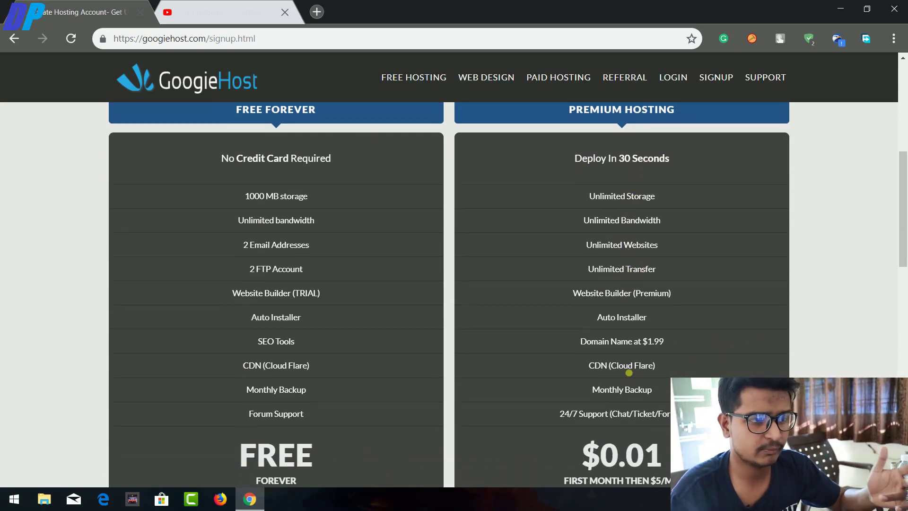
{"action": "scroll", "coordinate": [629, 373], "scroll_direction": "down", "scroll_amount": 1}
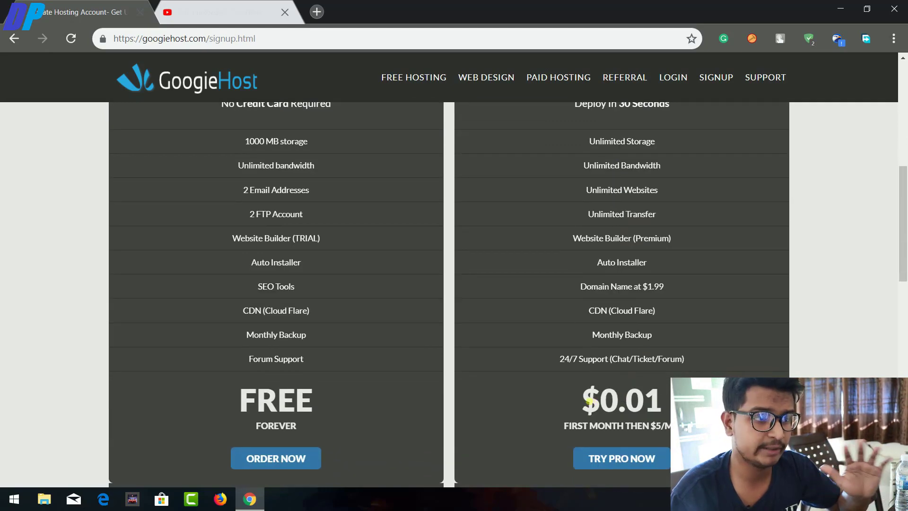
{"action": "left_click_drag", "start_coordinate": [587, 401], "coordinate": [662, 402]}
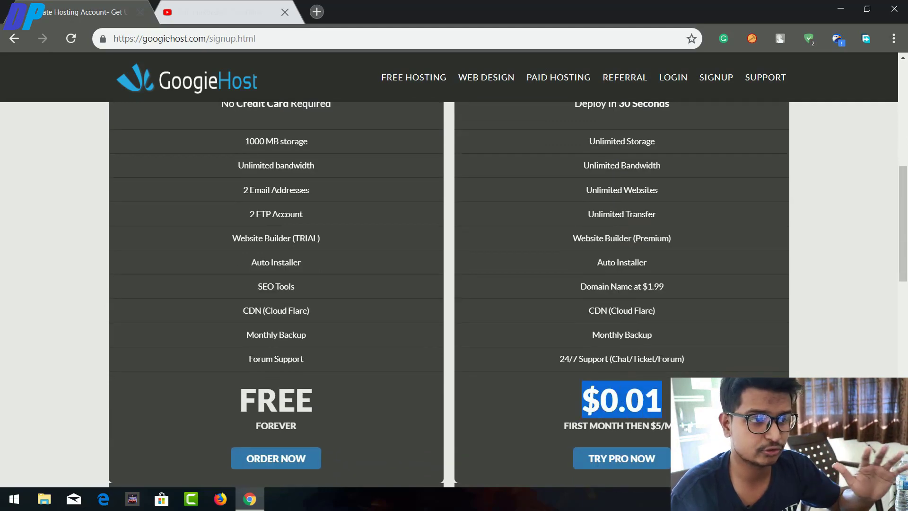
{"action": "left_click", "coordinate": [660, 433]}
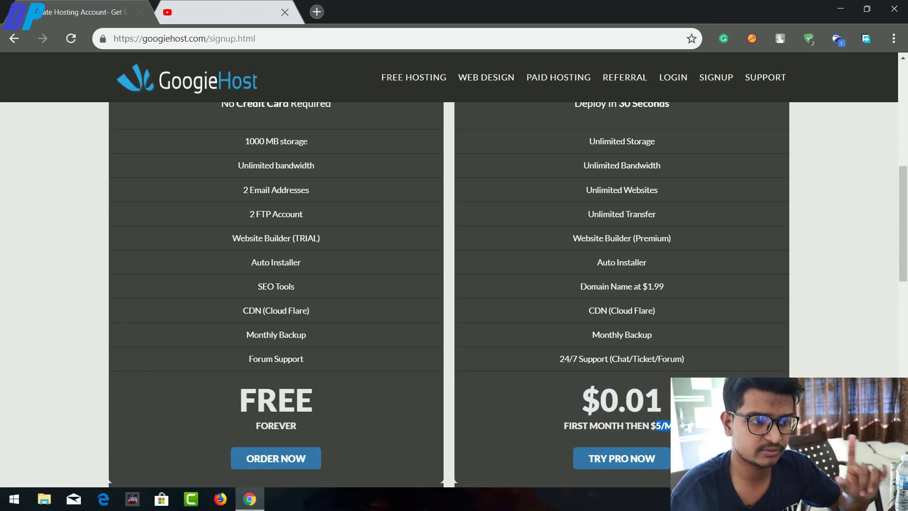
{"action": "scroll", "coordinate": [643, 318], "scroll_direction": "up", "scroll_amount": 1}
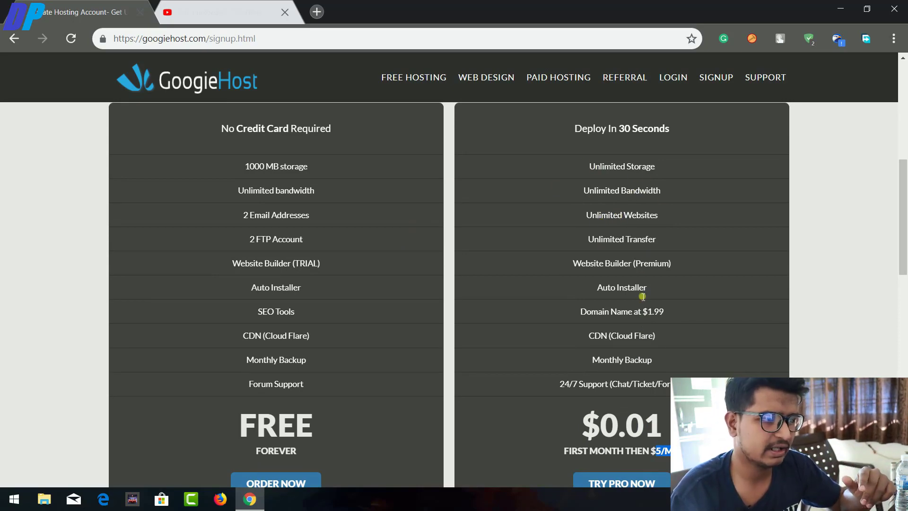
{"action": "scroll", "coordinate": [638, 298], "scroll_direction": "down", "scroll_amount": 3}
{"action": "left_click", "coordinate": [827, 302]}
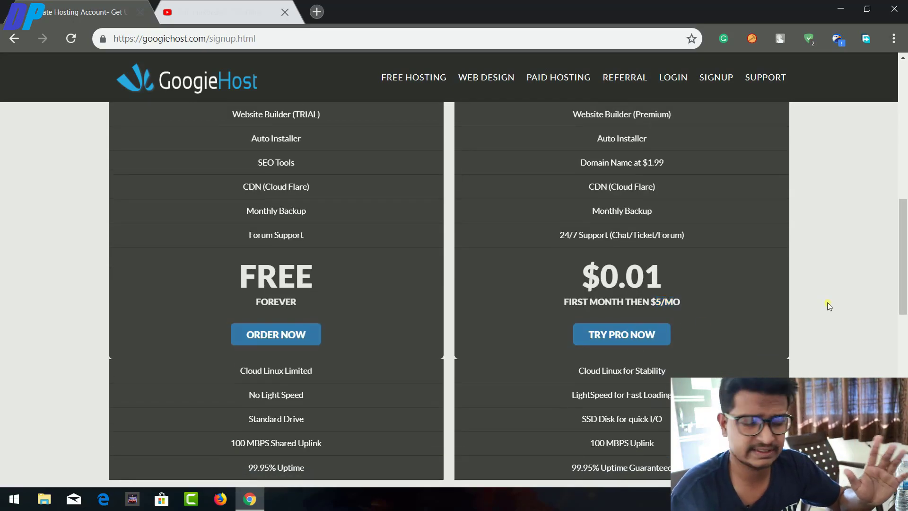
{"action": "scroll", "coordinate": [667, 300], "scroll_direction": "down", "scroll_amount": 3}
{"action": "scroll", "coordinate": [664, 297], "scroll_direction": "up", "scroll_amount": 8}
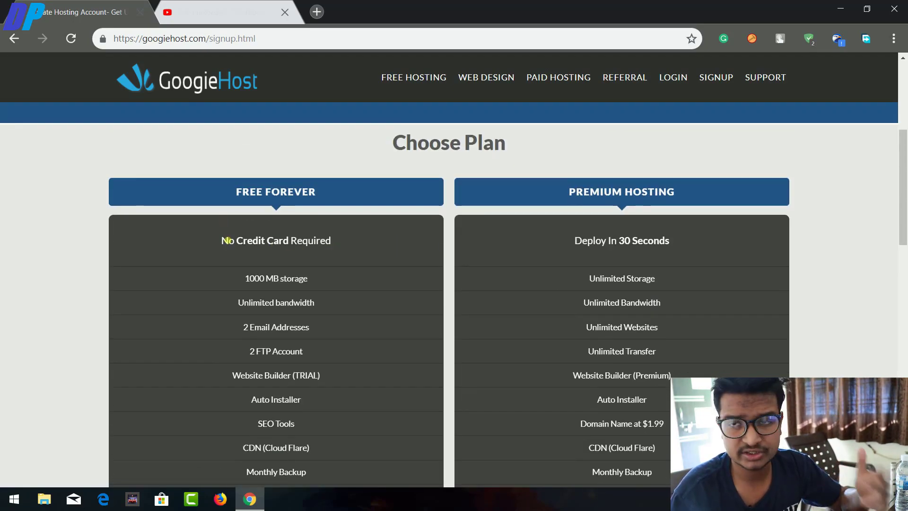
Point out No Credit Card Required, Monthly Backup and 99.95% Uptime, then order Free Forever.
{"action": "left_click_drag", "start_coordinate": [217, 242], "coordinate": [339, 250]}
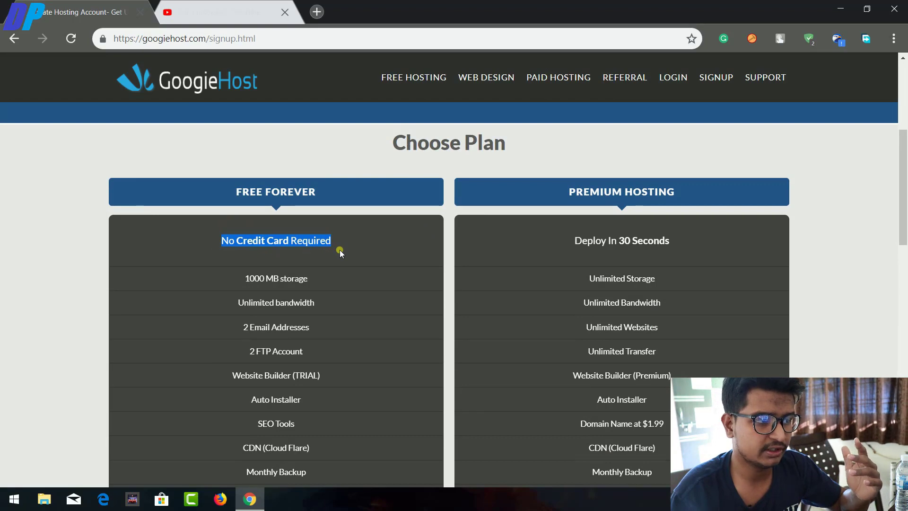
{"action": "scroll", "coordinate": [288, 293], "scroll_direction": "down", "scroll_amount": 3}
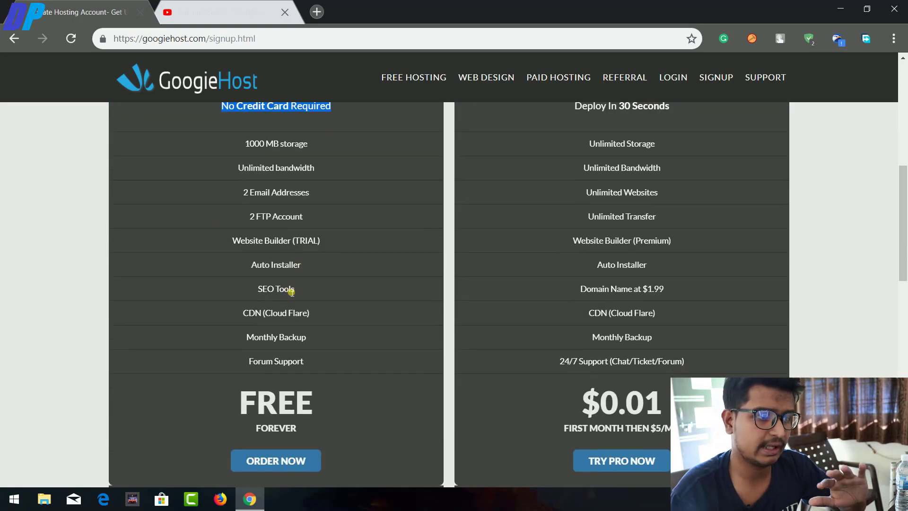
{"action": "left_click", "coordinate": [300, 354]}
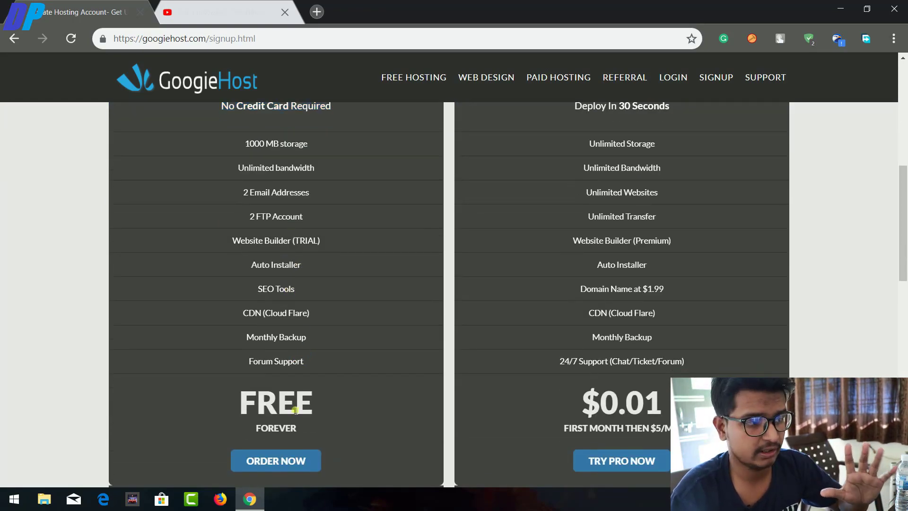
{"action": "scroll", "coordinate": [278, 294], "scroll_direction": "down", "scroll_amount": 1}
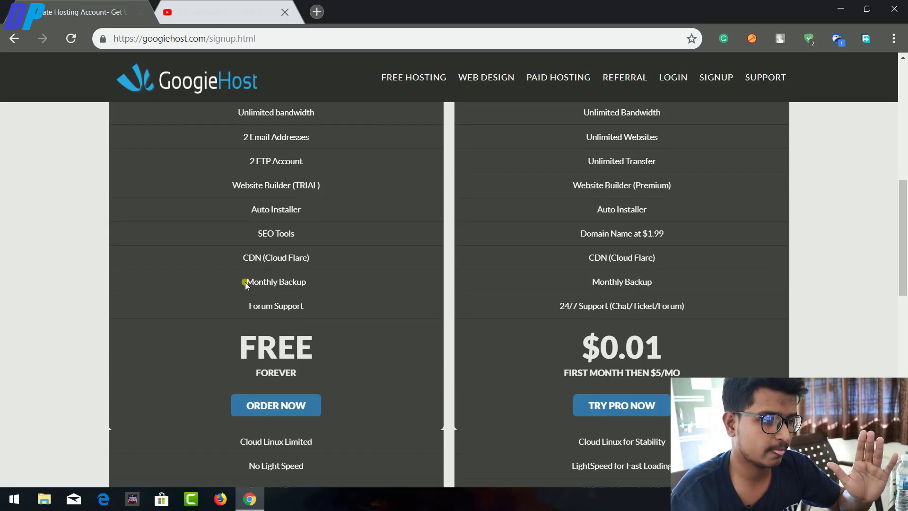
{"action": "triple_click", "coordinate": [314, 282]}
{"action": "scroll", "coordinate": [314, 270], "scroll_direction": "down", "scroll_amount": 2}
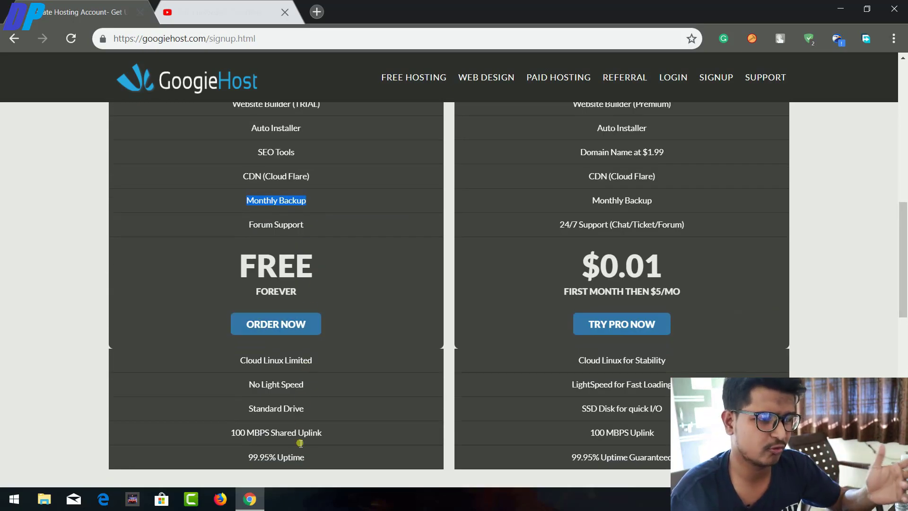
{"action": "left_click", "coordinate": [280, 457]}
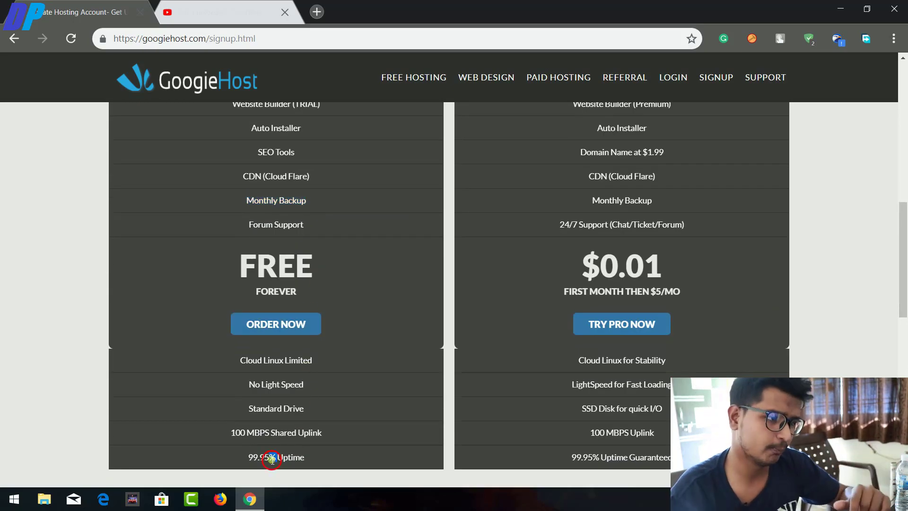
{"action": "triple_click", "coordinate": [272, 459]}
{"action": "triple_click", "coordinate": [592, 458]}
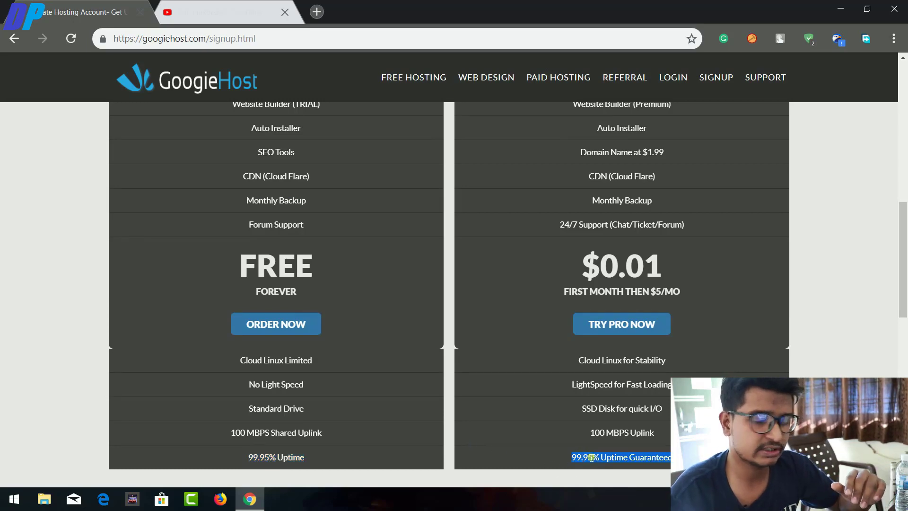
{"action": "left_click", "coordinate": [294, 325]}
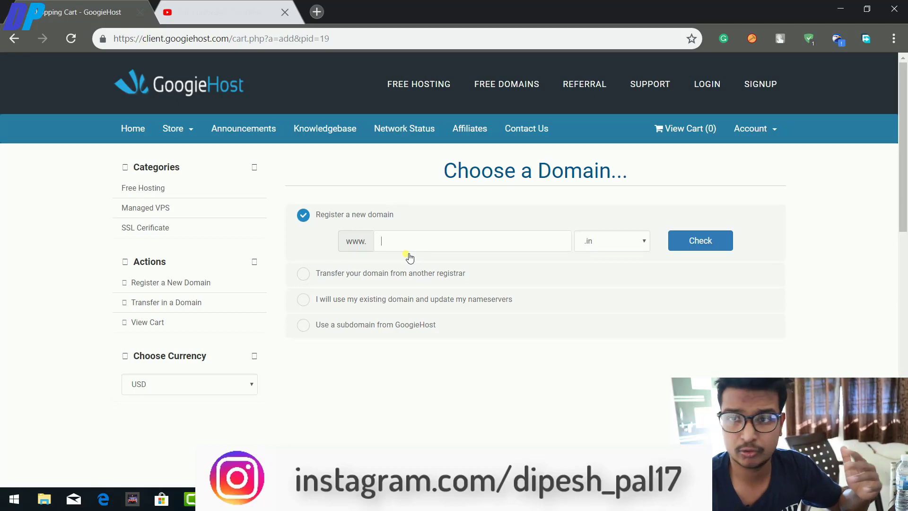
Use a GoogieHost subdomain, enter testdomaindp with the .thats.im ending, and check availability.
{"action": "left_click", "coordinate": [390, 273]}
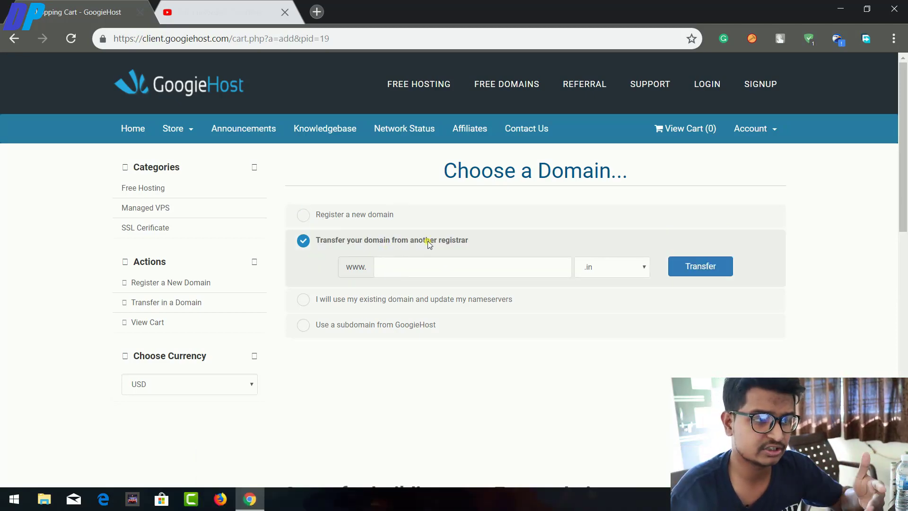
{"action": "left_click", "coordinate": [401, 299]}
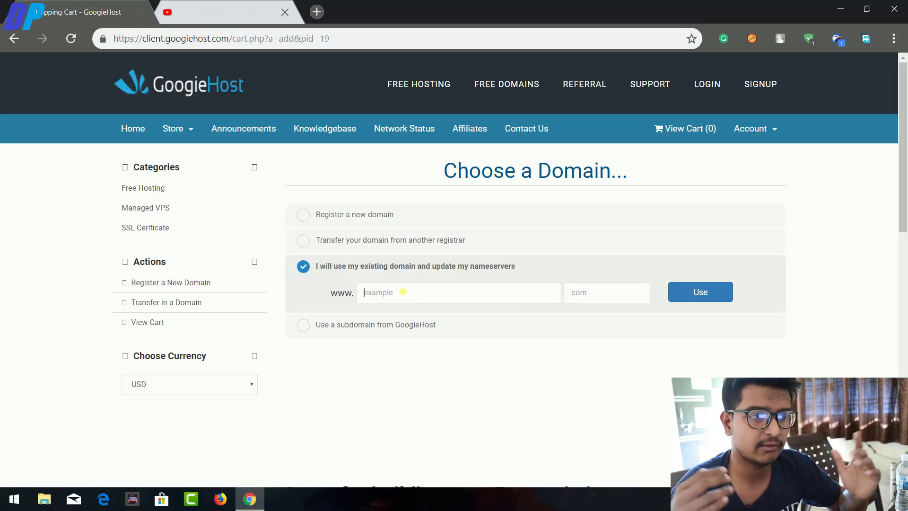
{"action": "left_click", "coordinate": [402, 325]}
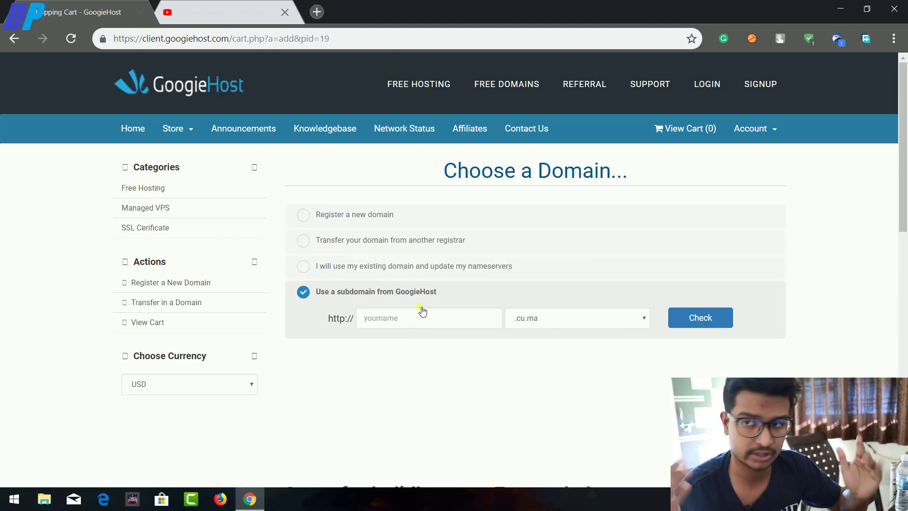
{"action": "left_click", "coordinate": [419, 317]}
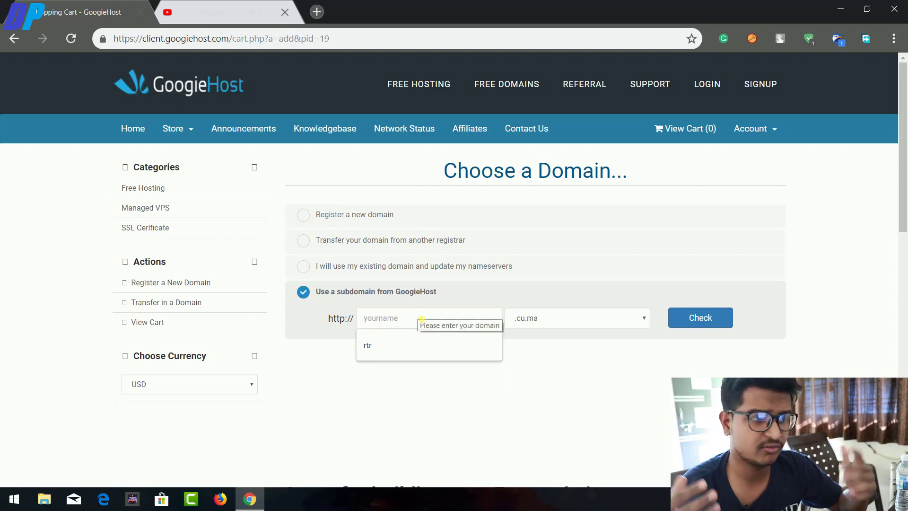
{"action": "type", "text": "testdomain"}
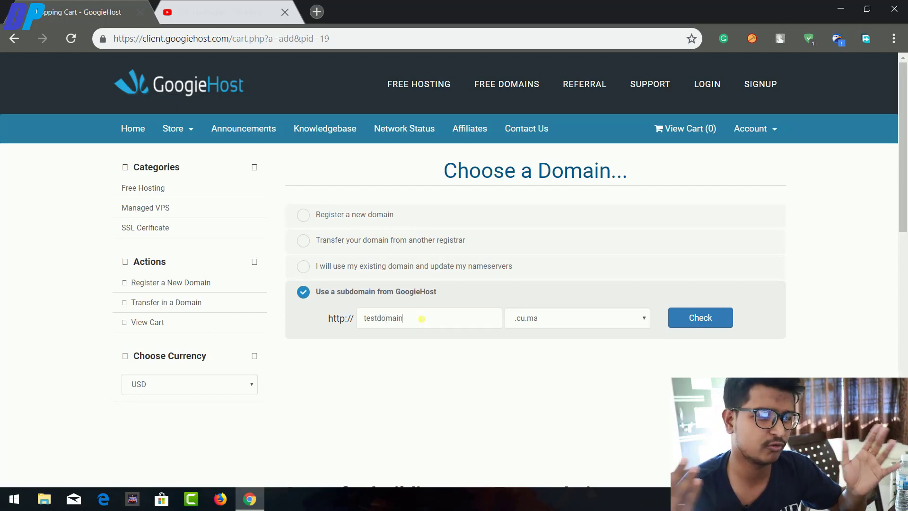
{"action": "type", "text": "d"}
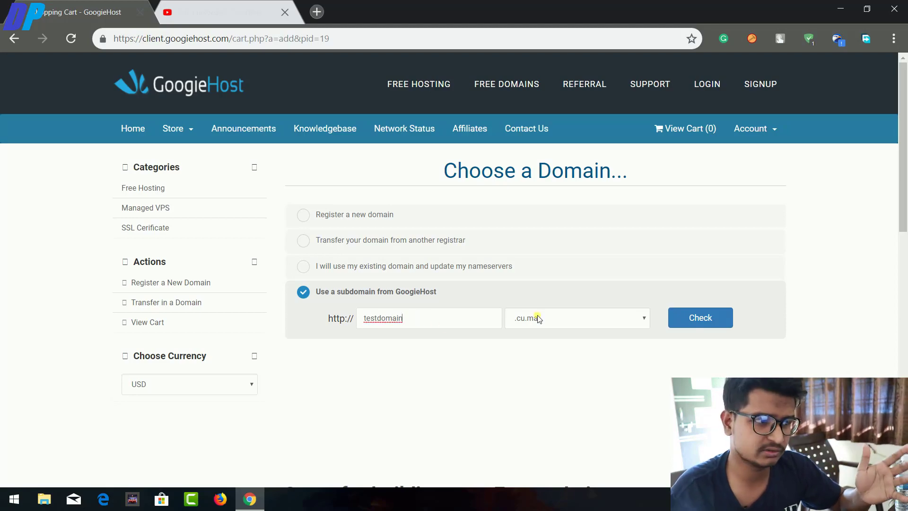
{"action": "type", "text": "p"}
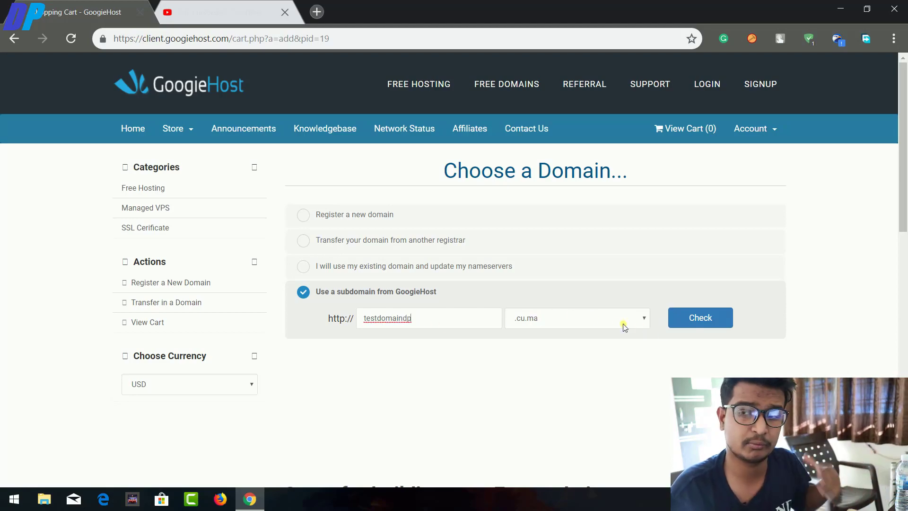
{"action": "left_click", "coordinate": [620, 323]}
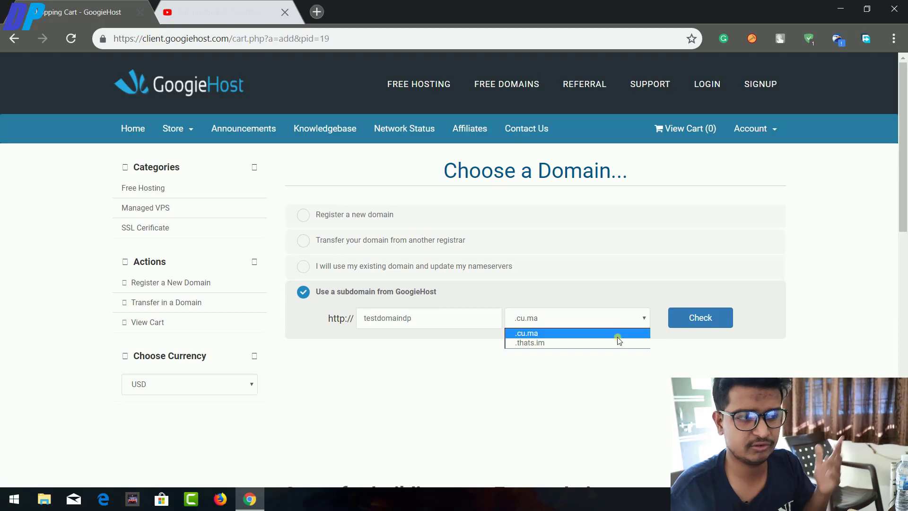
{"action": "left_click", "coordinate": [618, 343]}
{"action": "left_click", "coordinate": [687, 319]}
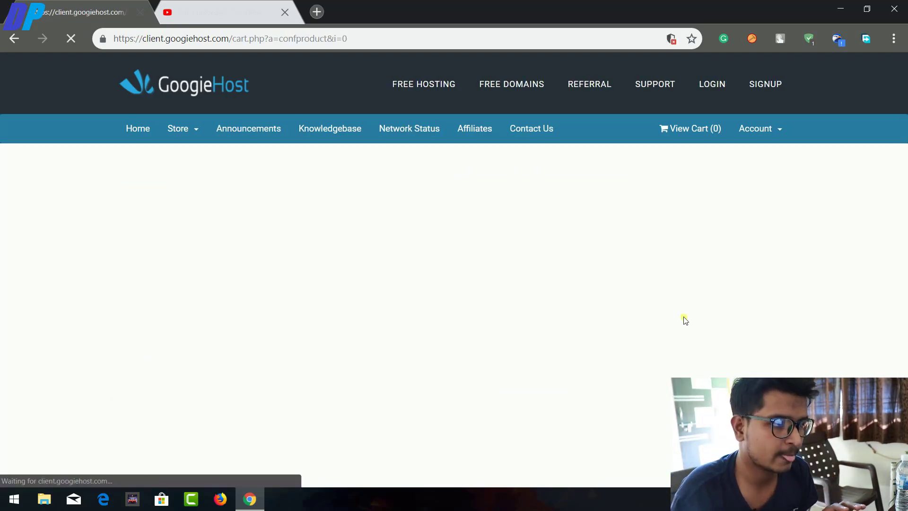
Add the Free Speed and Security Optimisation addon to the order.
{"action": "scroll", "coordinate": [683, 318], "scroll_direction": "down", "scroll_amount": 6}
{"action": "scroll", "coordinate": [547, 327], "scroll_direction": "up", "scroll_amount": 6}
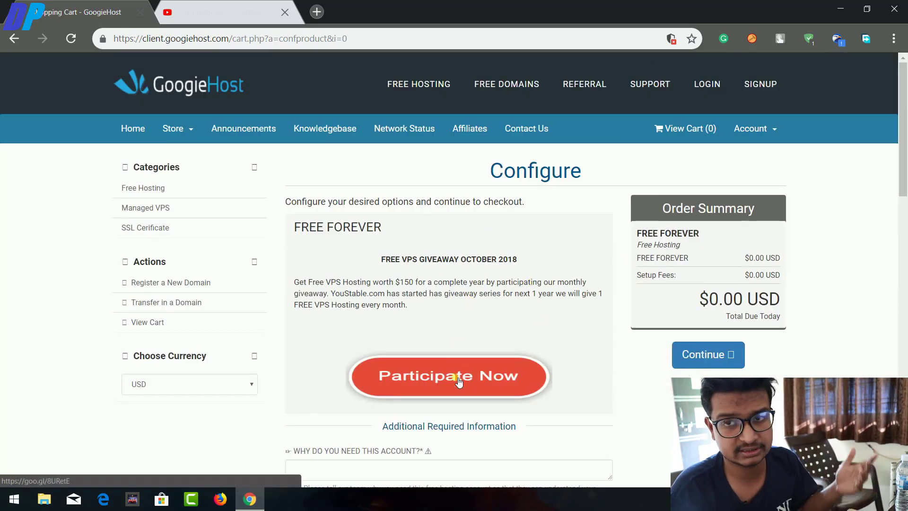
{"action": "scroll", "coordinate": [455, 372], "scroll_direction": "down", "scroll_amount": 1}
{"action": "scroll", "coordinate": [431, 275], "scroll_direction": "down", "scroll_amount": 3}
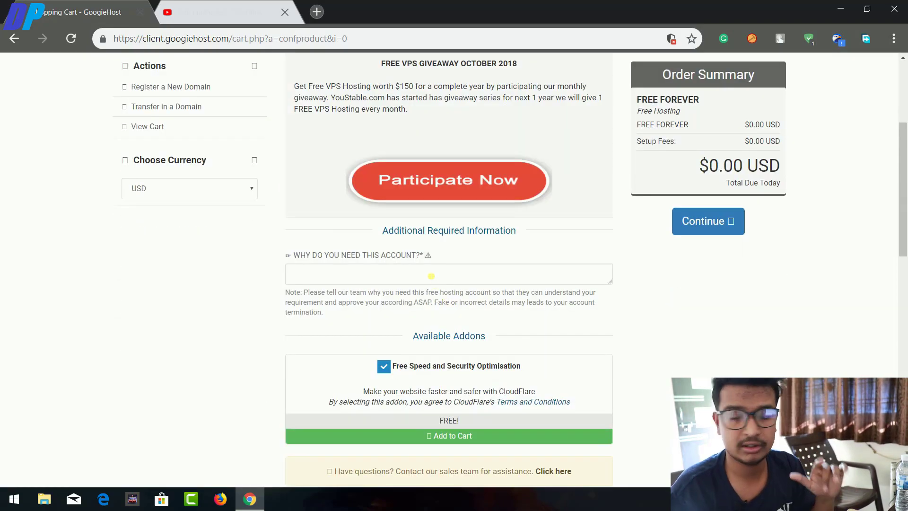
{"action": "scroll", "coordinate": [431, 276], "scroll_direction": "up", "scroll_amount": 4}
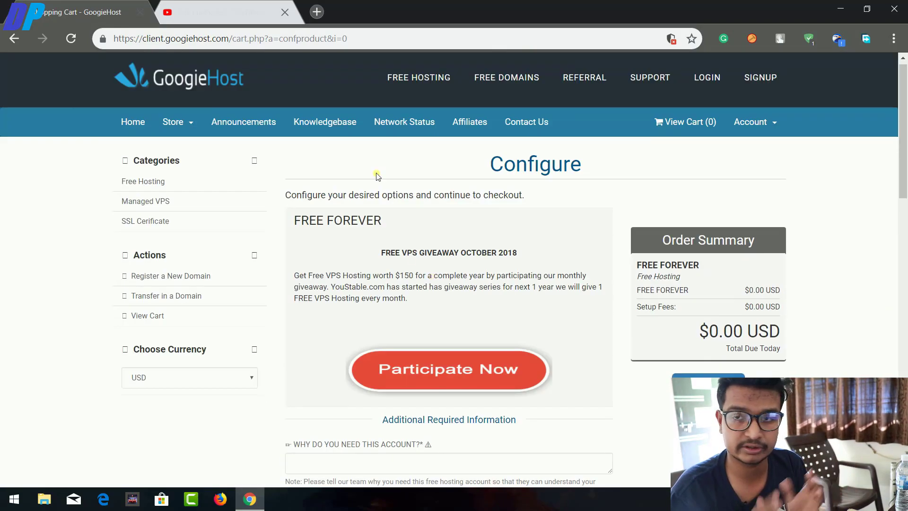
{"action": "scroll", "coordinate": [450, 239], "scroll_direction": "down", "scroll_amount": 2}
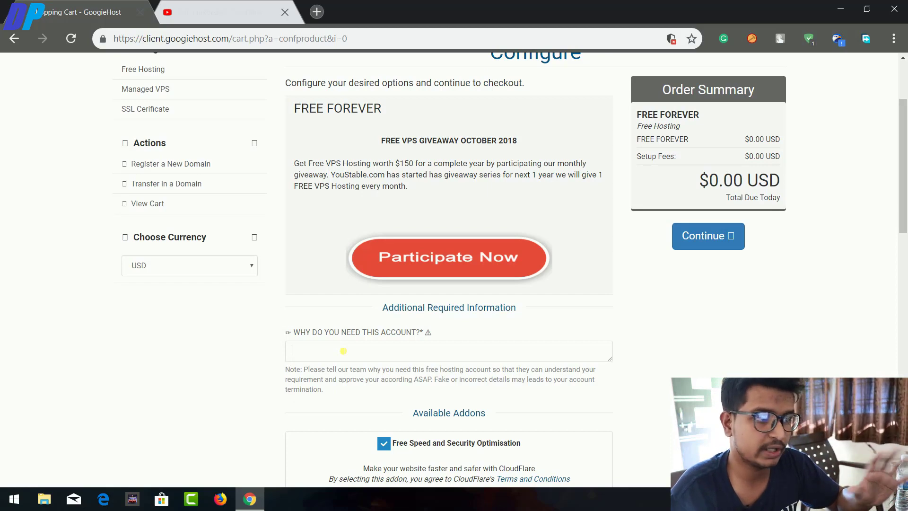
{"action": "scroll", "coordinate": [376, 342], "scroll_direction": "down", "scroll_amount": 3}
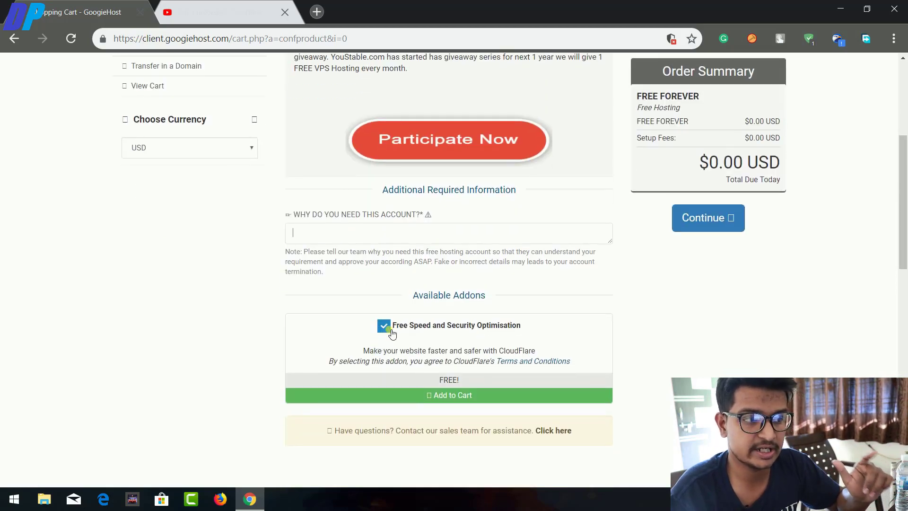
{"action": "left_click", "coordinate": [384, 326]}
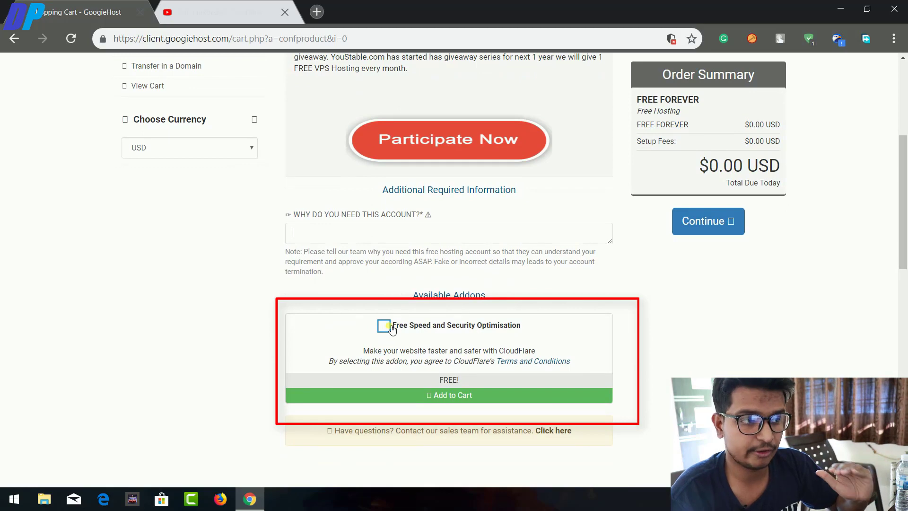
{"action": "left_click", "coordinate": [391, 327]}
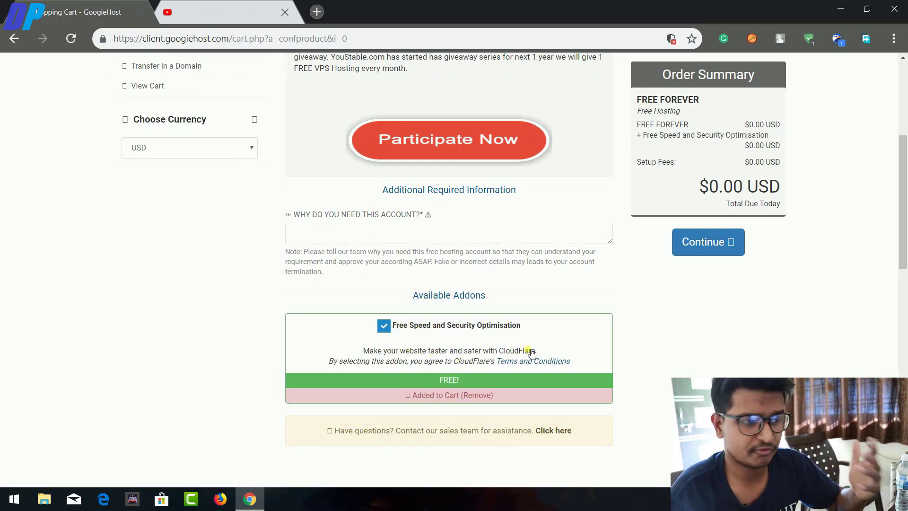
Fill in a reason under 'Why do you need this account?' and continue to checkout.
{"action": "scroll", "coordinate": [481, 368], "scroll_direction": "up", "scroll_amount": 1}
{"action": "scroll", "coordinate": [481, 368], "scroll_direction": "up", "scroll_amount": 2}
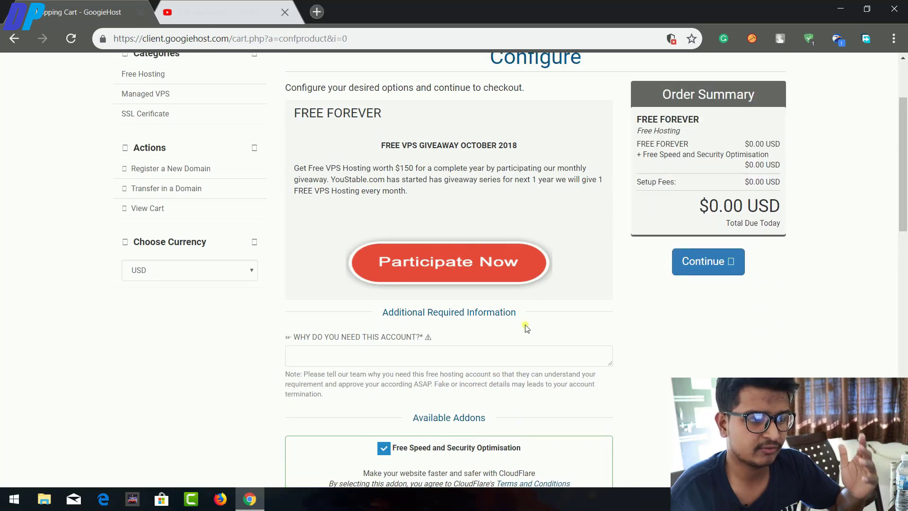
{"action": "left_click", "coordinate": [456, 361]}
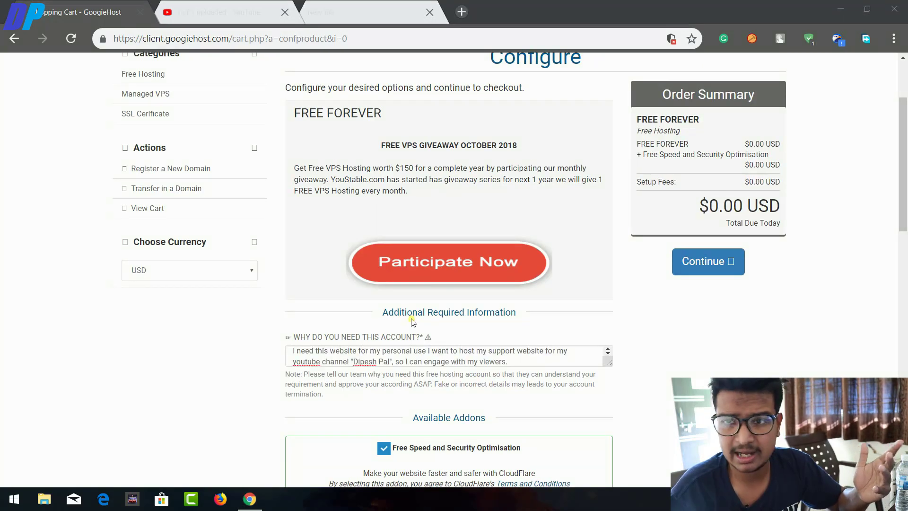
{"action": "left_click_drag", "start_coordinate": [516, 363], "coordinate": [225, 338]}
{"action": "scroll", "coordinate": [713, 307], "scroll_direction": "up", "scroll_amount": 1}
{"action": "left_click", "coordinate": [713, 306]}
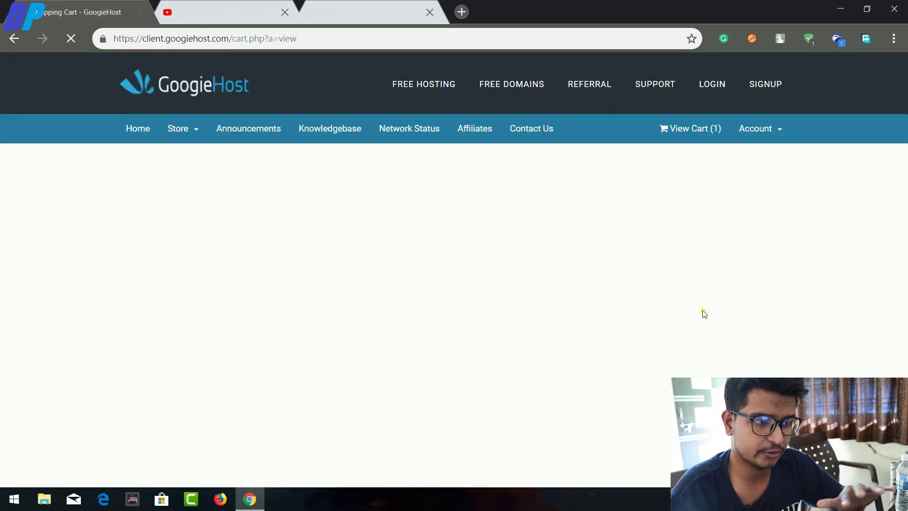
Review the testdomaindp.thats.im cart, priced in INR at 0.00Rs, and proceed to checkout.
{"action": "scroll", "coordinate": [682, 312], "scroll_direction": "down", "scroll_amount": 1}
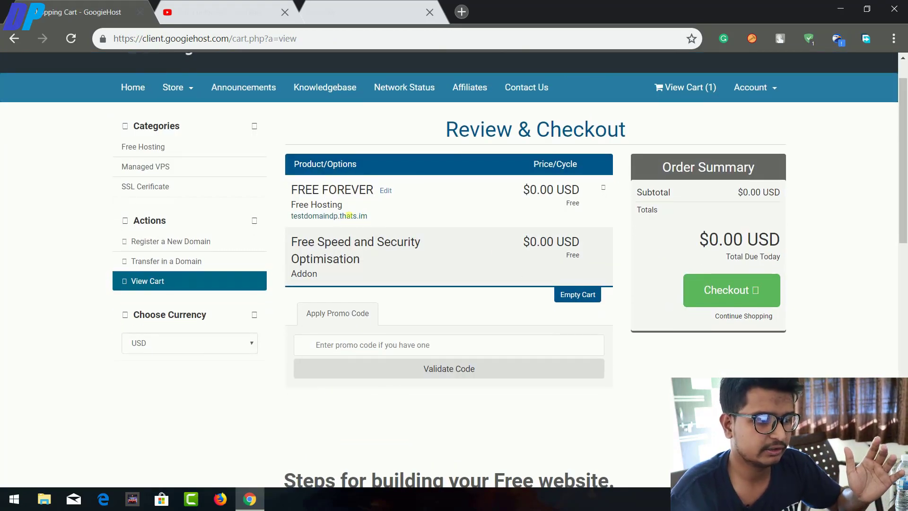
{"action": "left_click_drag", "start_coordinate": [367, 216], "coordinate": [288, 214]}
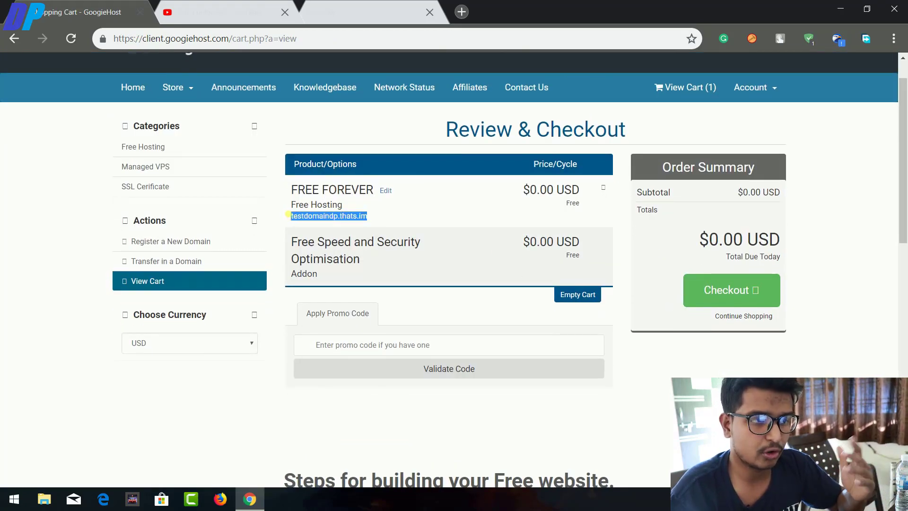
{"action": "left_click", "coordinate": [420, 211]}
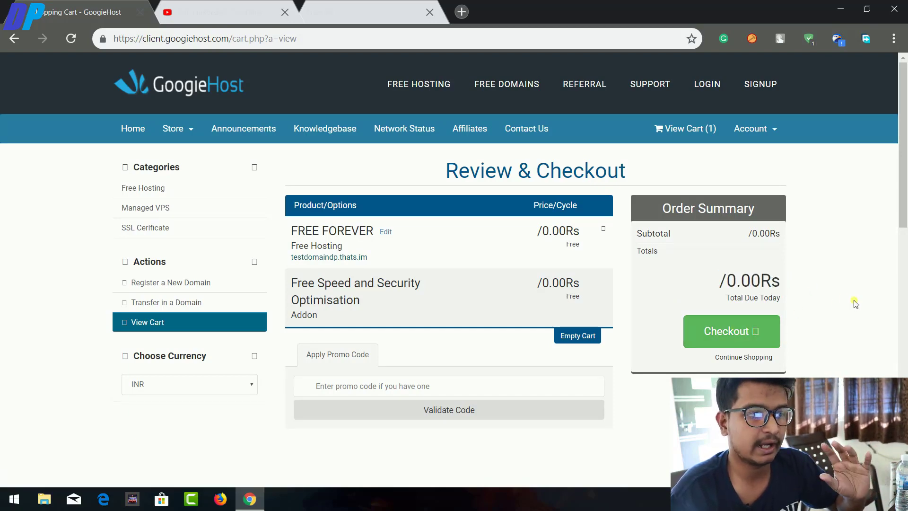
{"action": "left_click", "coordinate": [737, 330]}
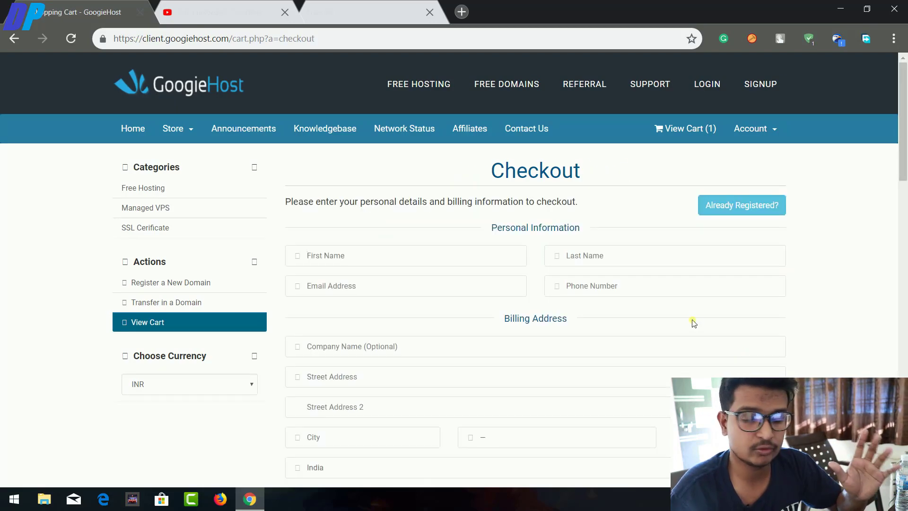
Autofill the personal and billing details and enter a matching account password.
{"action": "scroll", "coordinate": [694, 323], "scroll_direction": "down", "scroll_amount": 4}
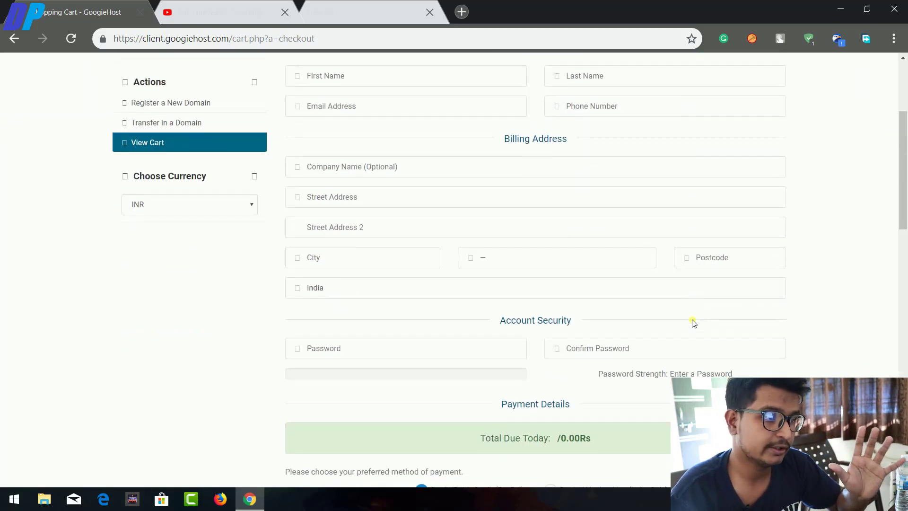
{"action": "scroll", "coordinate": [691, 321], "scroll_direction": "up", "scroll_amount": 5}
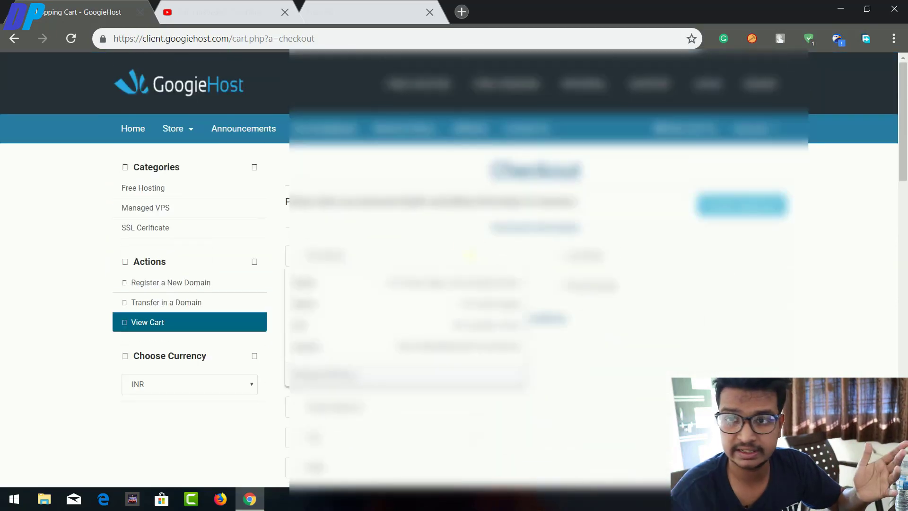
{"action": "left_click", "coordinate": [473, 284]}
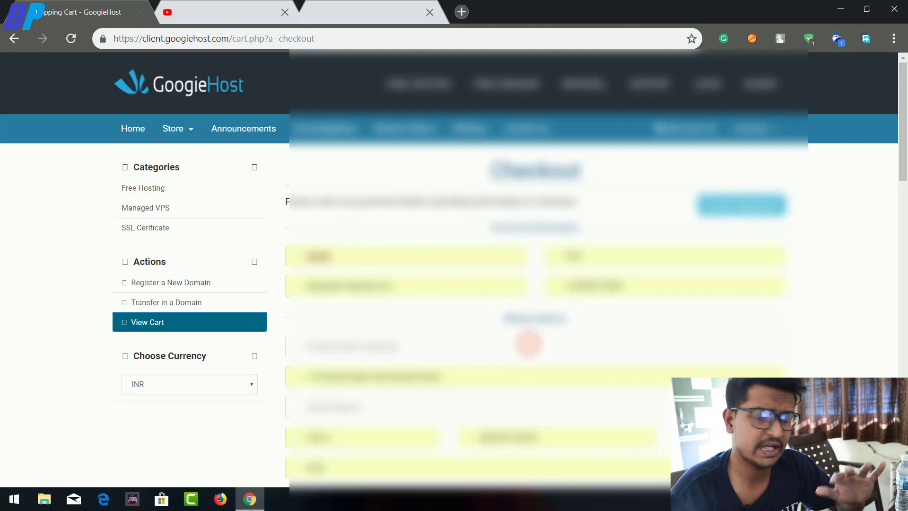
{"action": "scroll", "coordinate": [530, 337], "scroll_direction": "down", "scroll_amount": 3}
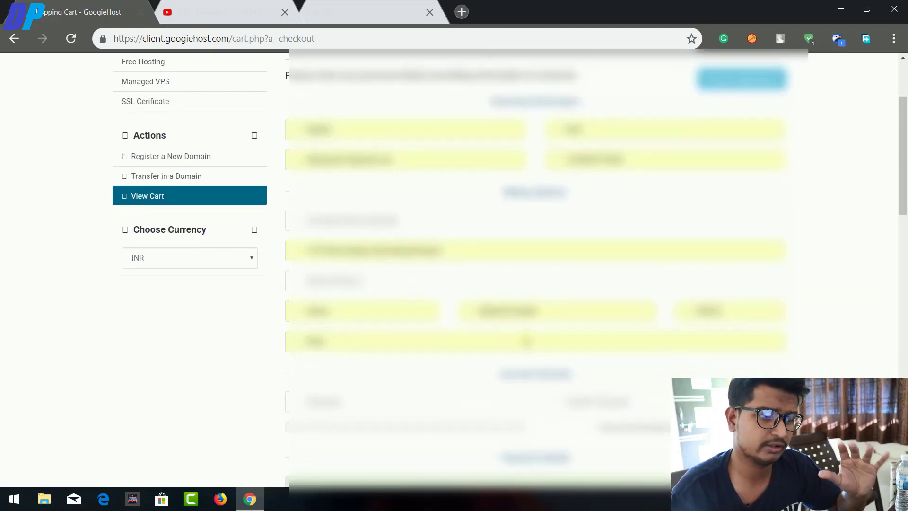
{"action": "scroll", "coordinate": [525, 341], "scroll_direction": "down", "scroll_amount": 3}
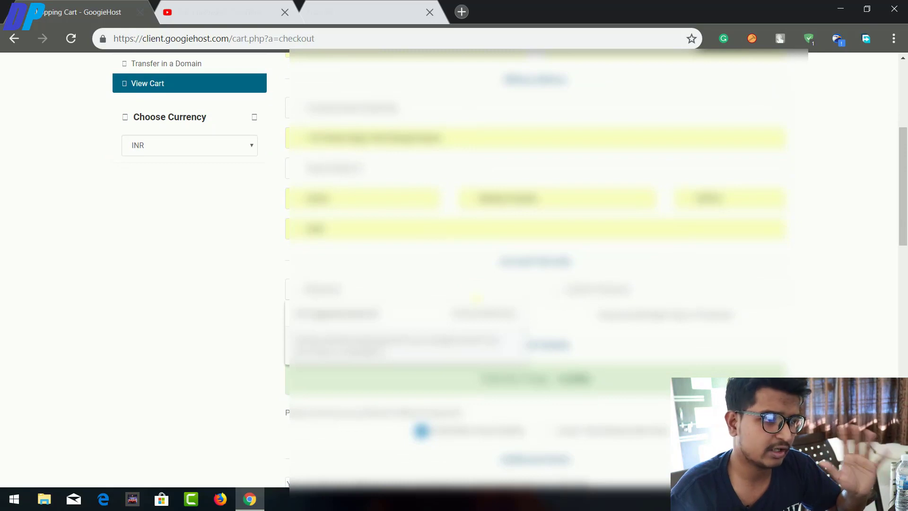
{"action": "type", "text": "12"}
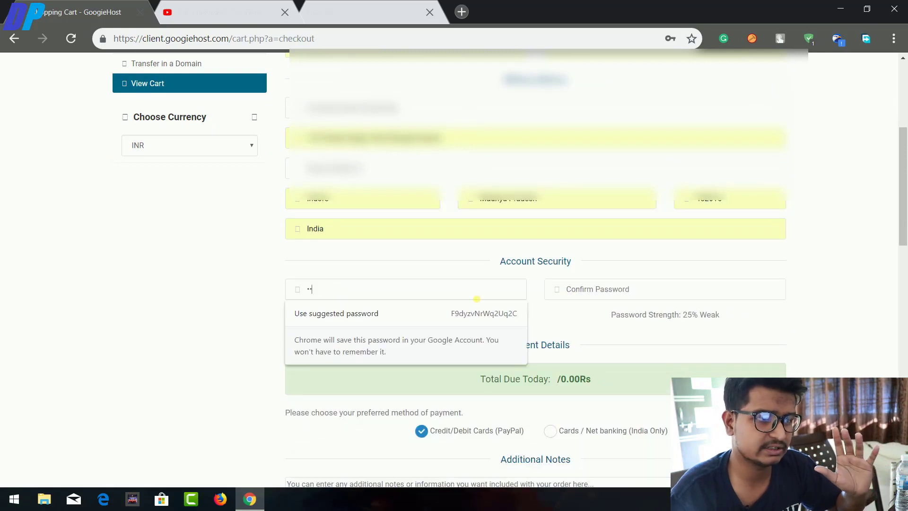
{"action": "type", "text": "34567890"}
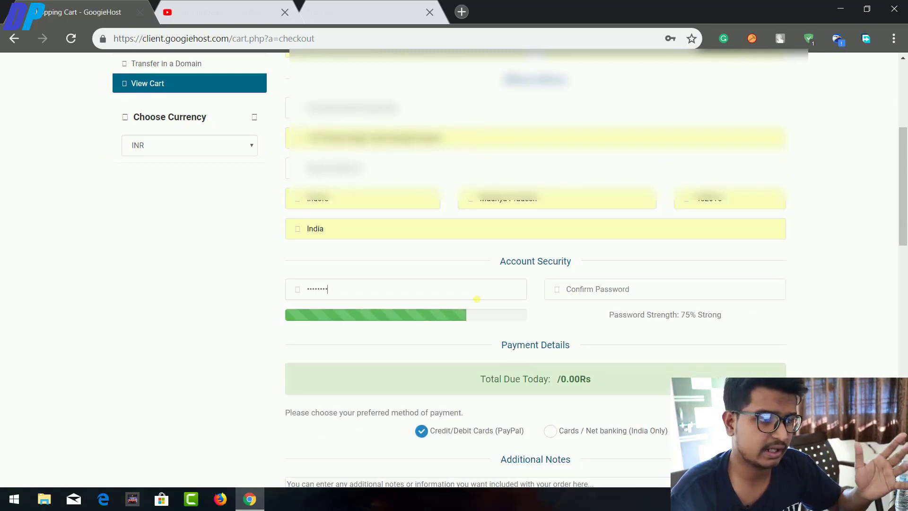
{"action": "type", "text": "12345"}
{"action": "key", "text": "Tab"}
{"action": "type", "text": "123456789012345"}
Keep PayPal as the payment method and complete the order.
{"action": "scroll", "coordinate": [520, 331], "scroll_direction": "down", "scroll_amount": 1}
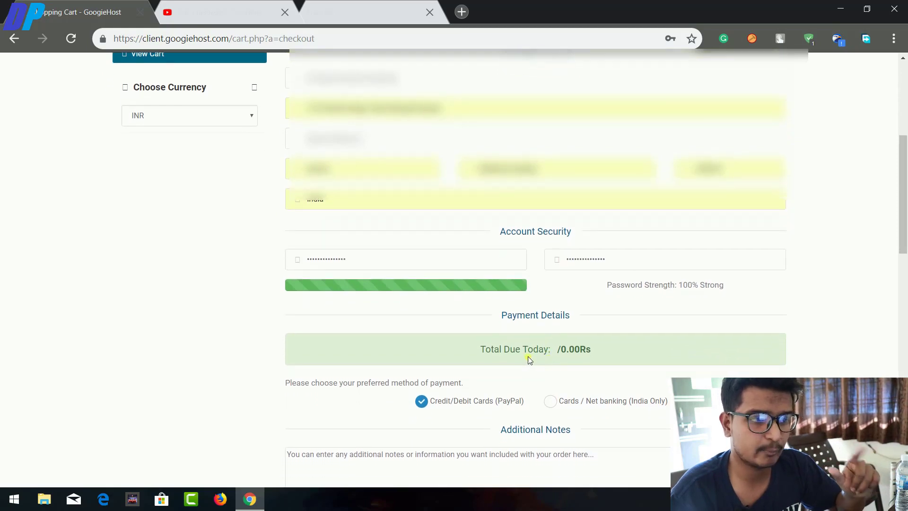
{"action": "scroll", "coordinate": [529, 359], "scroll_direction": "down", "scroll_amount": 4}
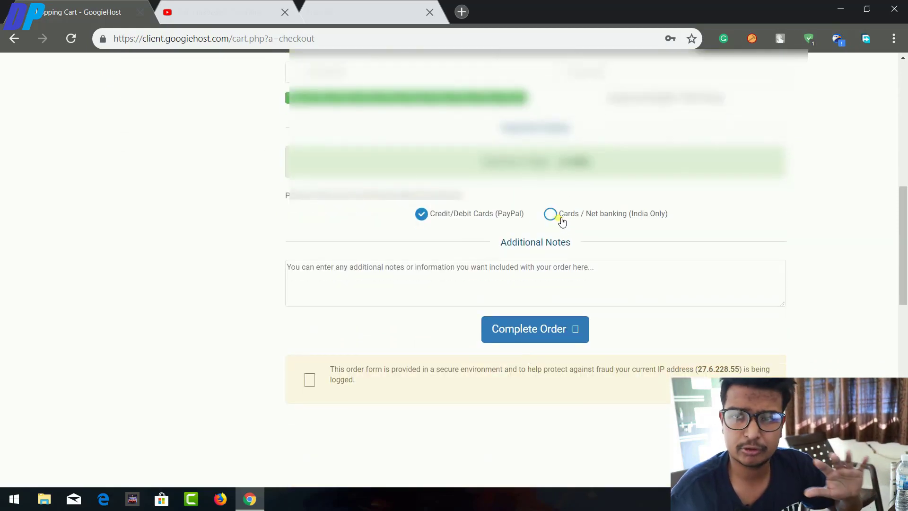
{"action": "left_click", "coordinate": [559, 217]}
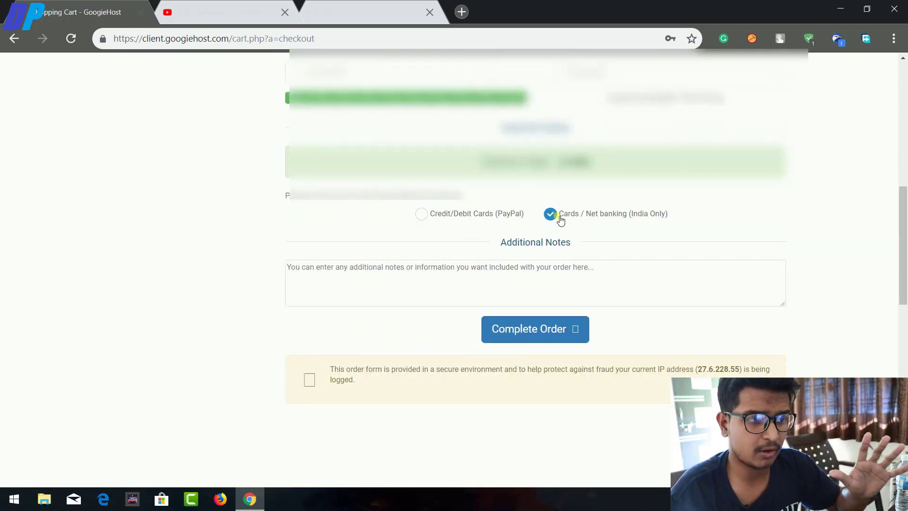
{"action": "left_click", "coordinate": [489, 216]}
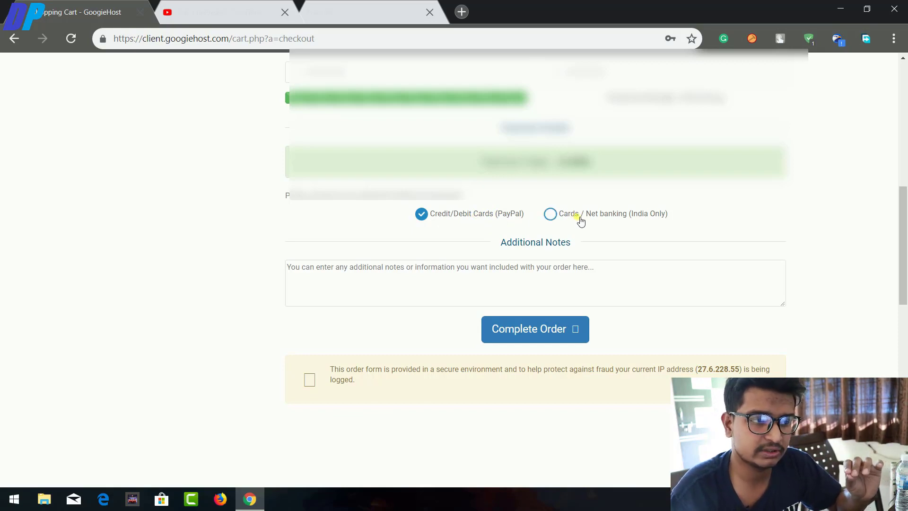
{"action": "left_click", "coordinate": [539, 333]}
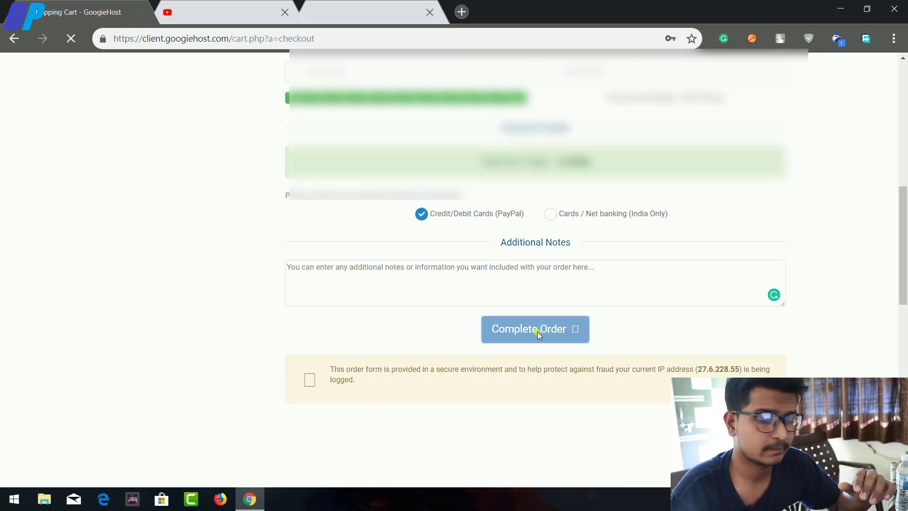
Save the account password in Chrome and highlight the order number and confirmation email notice.
{"action": "scroll", "coordinate": [520, 284], "scroll_direction": "down", "scroll_amount": 1}
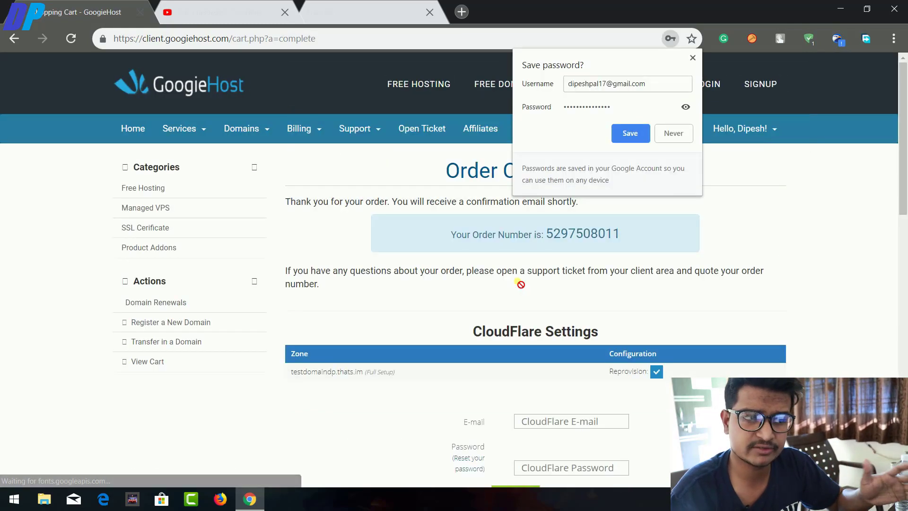
{"action": "left_click", "coordinate": [631, 132]}
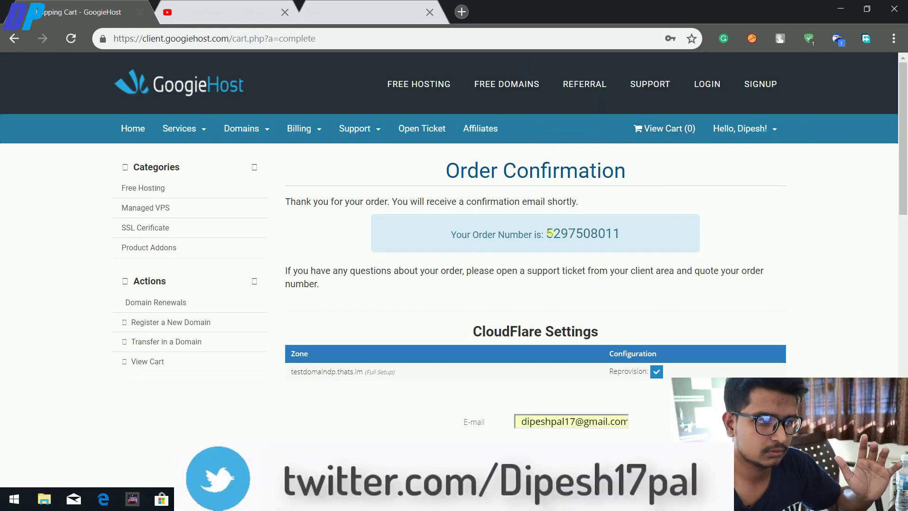
{"action": "left_click_drag", "start_coordinate": [546, 234], "coordinate": [618, 238]}
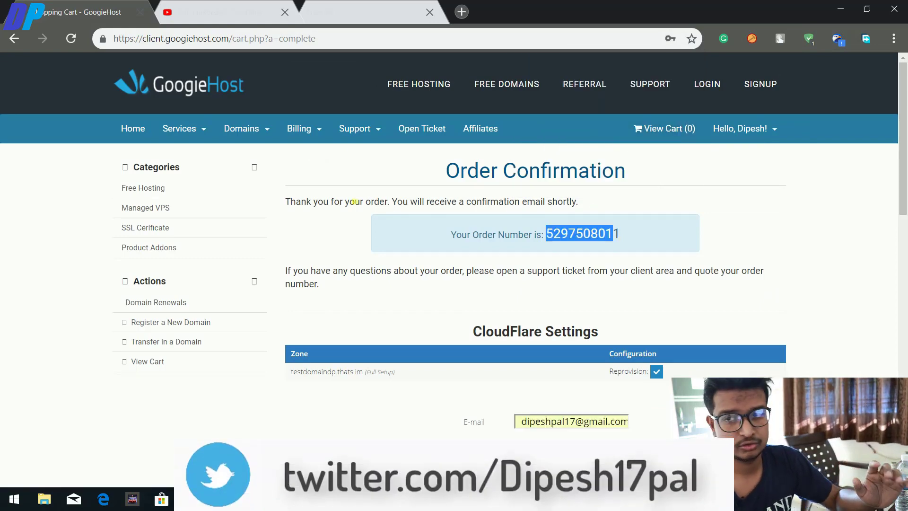
{"action": "left_click_drag", "start_coordinate": [393, 203], "coordinate": [585, 200]}
{"action": "scroll", "coordinate": [505, 287], "scroll_direction": "down", "scroll_amount": 2}
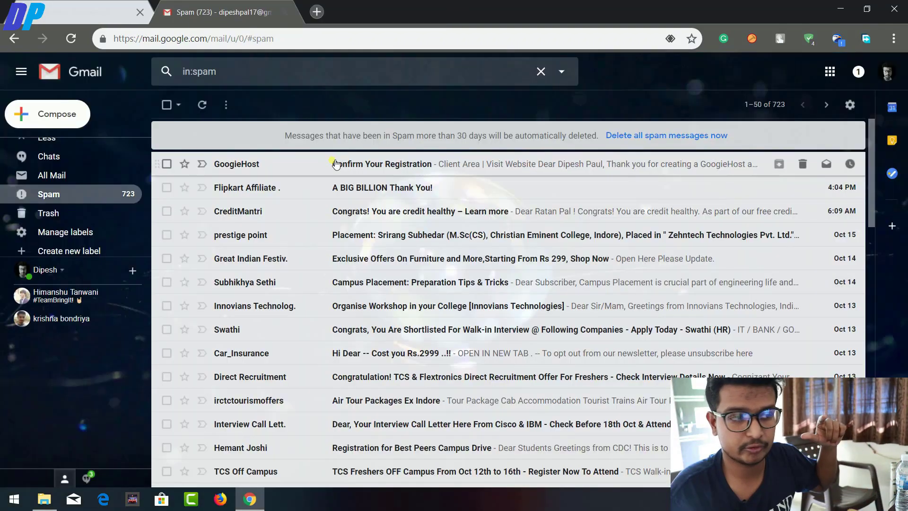
Open the GoogieHost 'Confirm Your Registration' email in Spam and follow its verification link.
{"action": "left_click", "coordinate": [399, 162]}
{"action": "scroll", "coordinate": [478, 313], "scroll_direction": "down", "scroll_amount": 3}
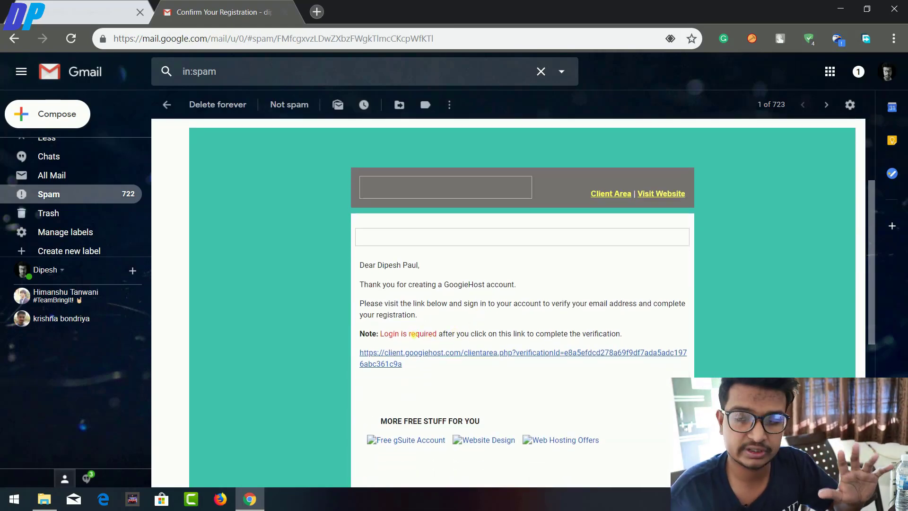
{"action": "left_click", "coordinate": [467, 355]}
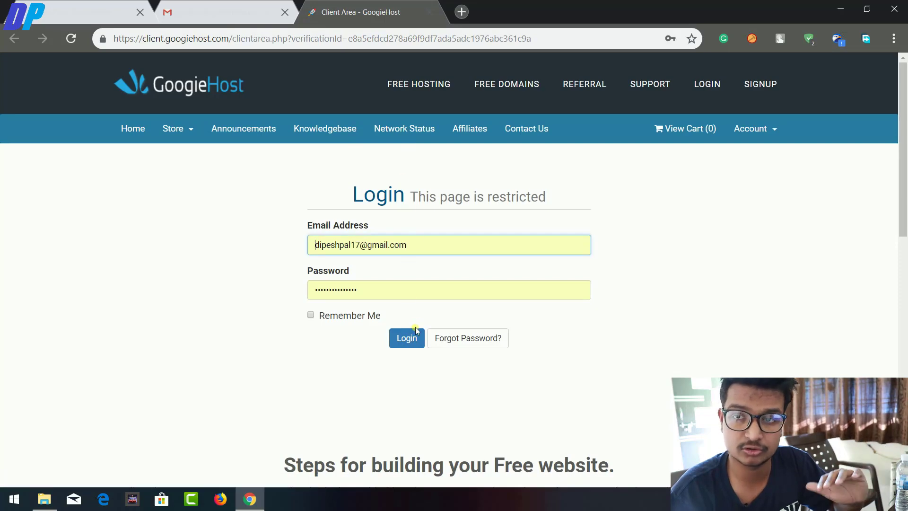
Log in, check the Services list showing one pending service, then close the client area tab.
{"action": "left_click", "coordinate": [416, 334]}
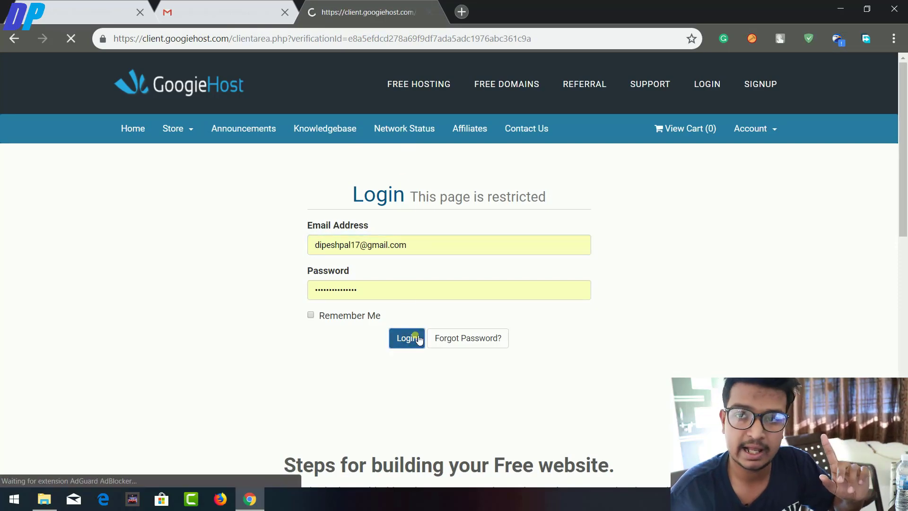
{"action": "scroll", "coordinate": [415, 334], "scroll_direction": "down", "scroll_amount": 1}
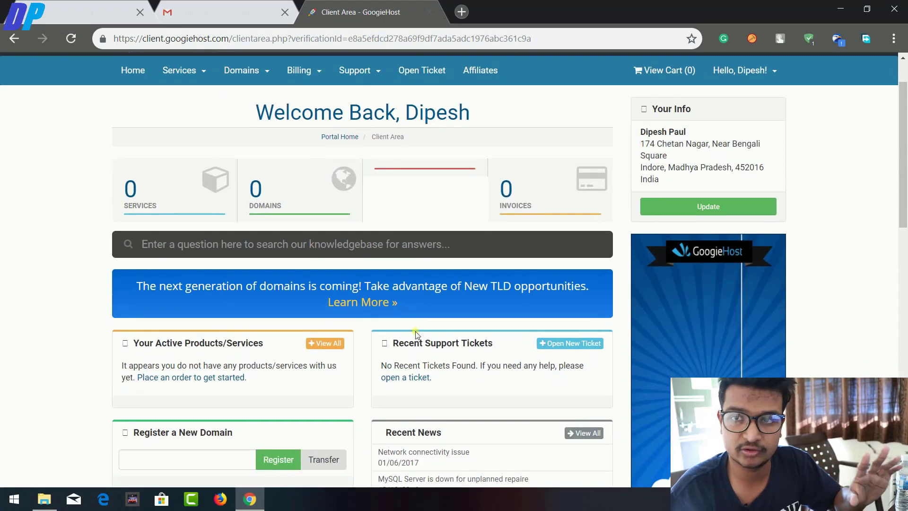
{"action": "left_click", "coordinate": [200, 211]}
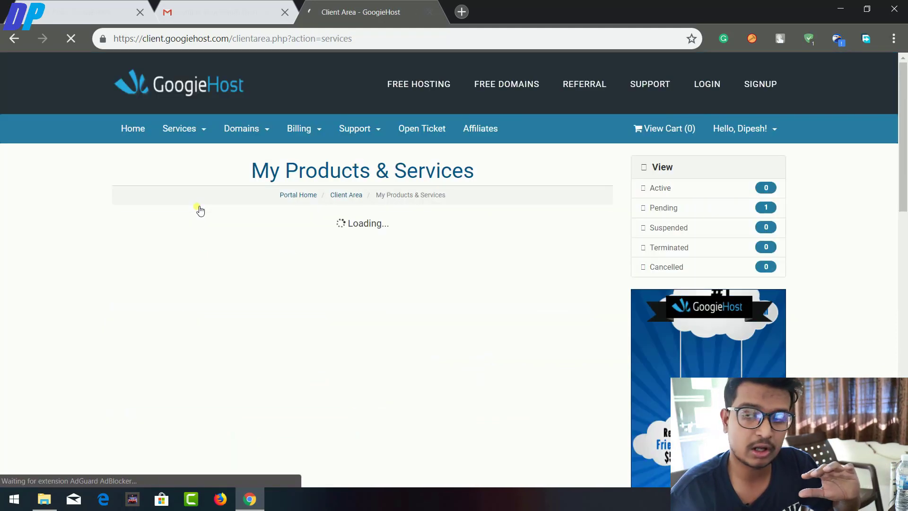
{"action": "key", "text": "ctrl+w"}
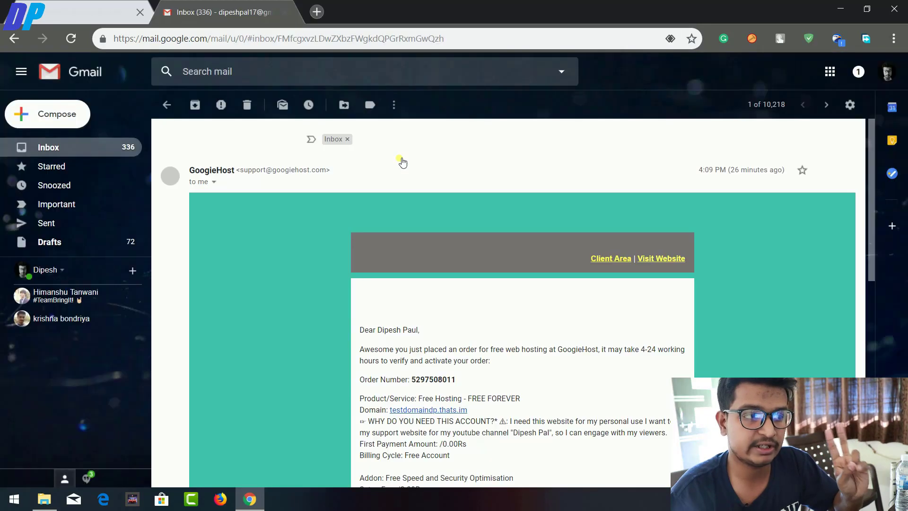
Review the testdomaindp.thats.im order email, highlighting the activate note, order number and Product/Service line.
{"action": "scroll", "coordinate": [414, 350], "scroll_direction": "down", "scroll_amount": 5}
{"action": "scroll", "coordinate": [413, 349], "scroll_direction": "up", "scroll_amount": 3}
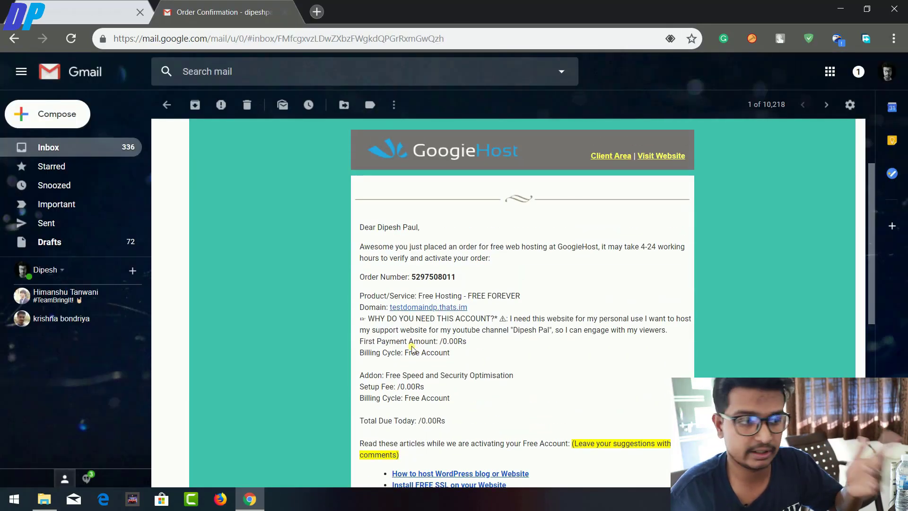
{"action": "double_click", "coordinate": [431, 259]}
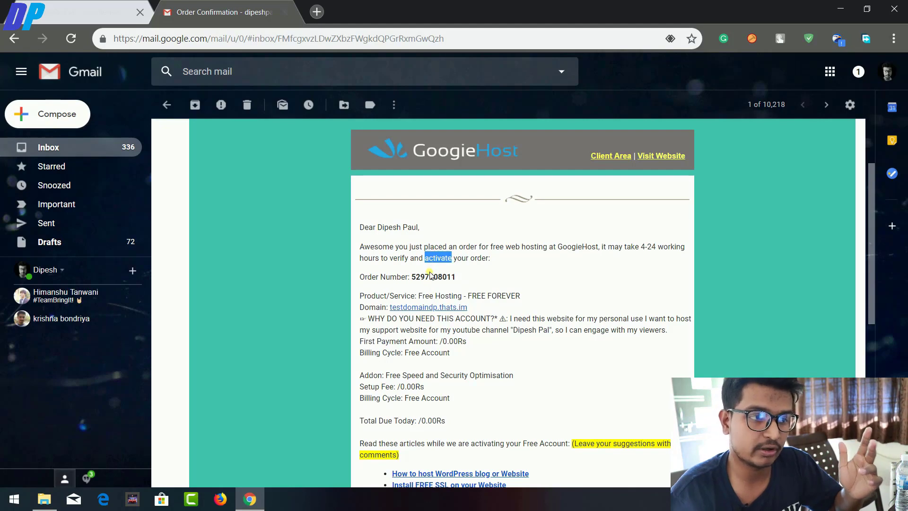
{"action": "double_click", "coordinate": [431, 277]}
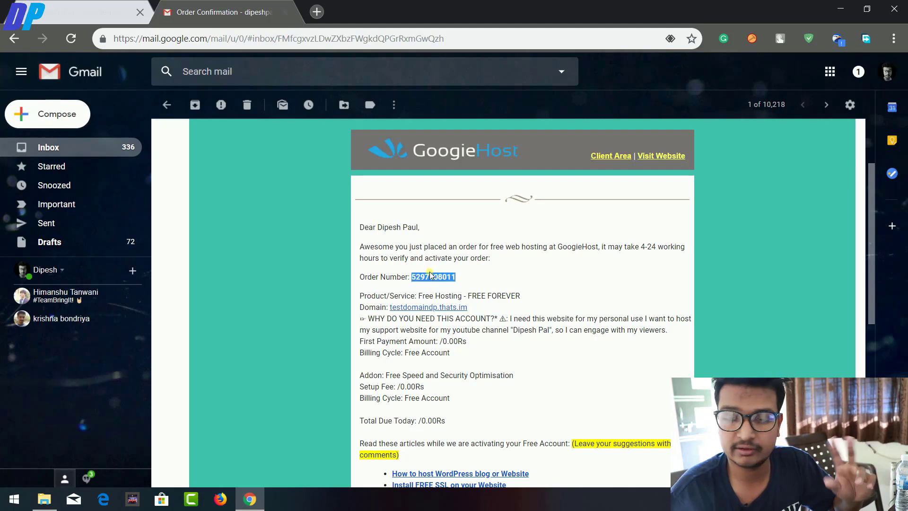
{"action": "triple_click", "coordinate": [446, 294]}
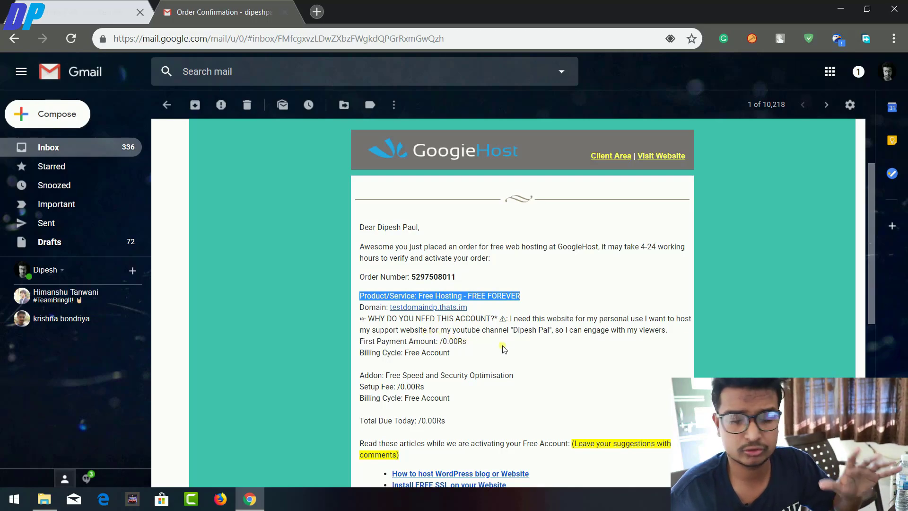
{"action": "scroll", "coordinate": [474, 367], "scroll_direction": "down", "scroll_amount": 1}
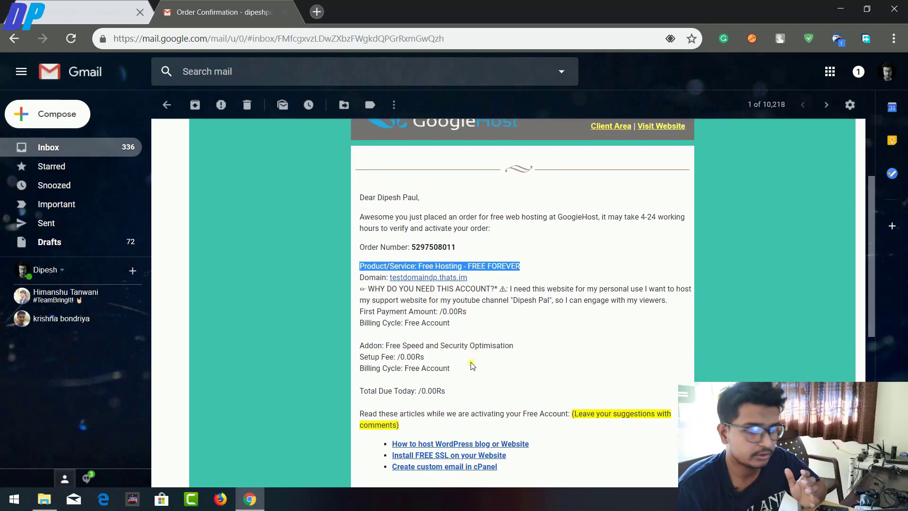
{"action": "key", "text": "ctrl+shift+Tab"}
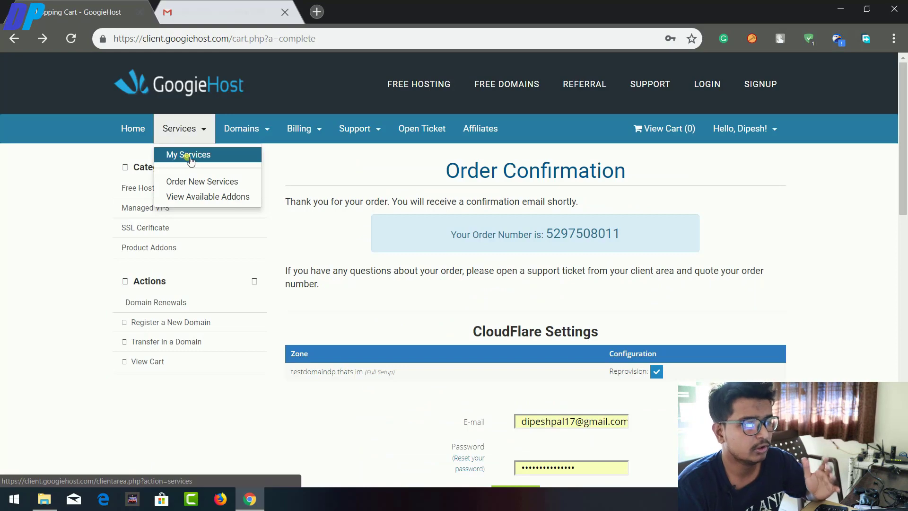
Confirm the FREE FOREVER plan for testdomaindp.thats.im is Pending in My Services, then reload the list.
{"action": "left_click", "coordinate": [190, 158]}
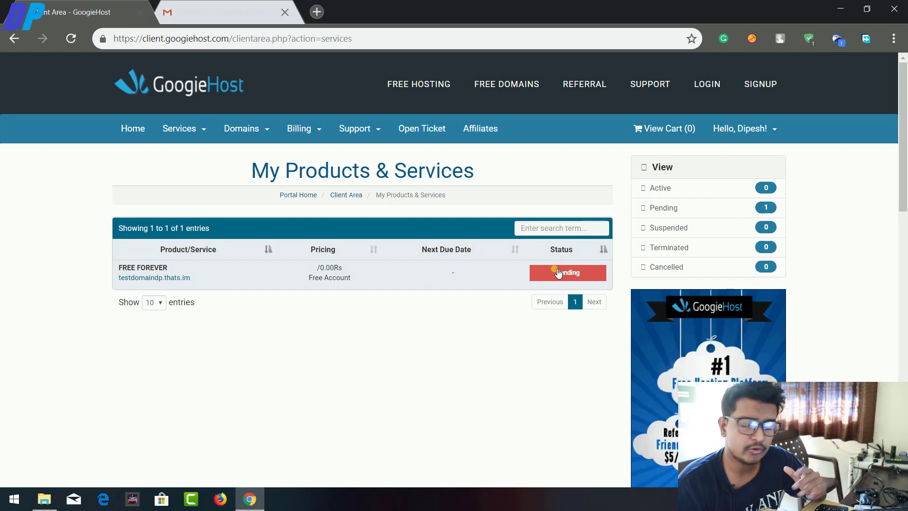
{"action": "key", "text": "F5"}
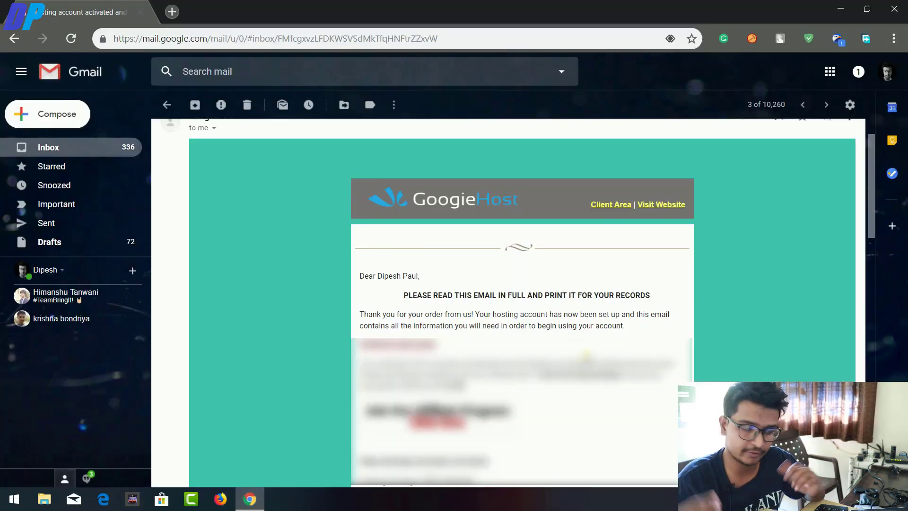
{"action": "scroll", "coordinate": [522, 303], "scroll_direction": "down", "scroll_amount": 3}
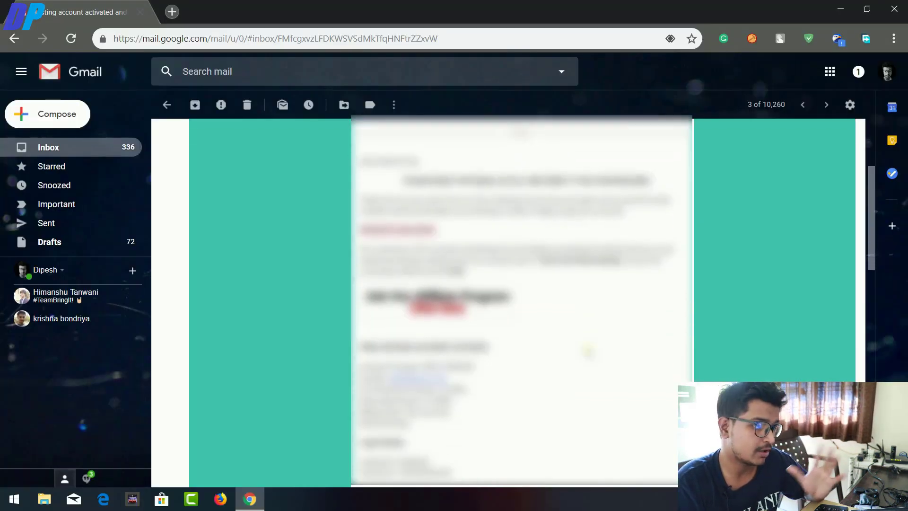
Read the hosting-account-activated email all the way down to its footer.
{"action": "scroll", "coordinate": [520, 302], "scroll_direction": "down", "scroll_amount": 2}
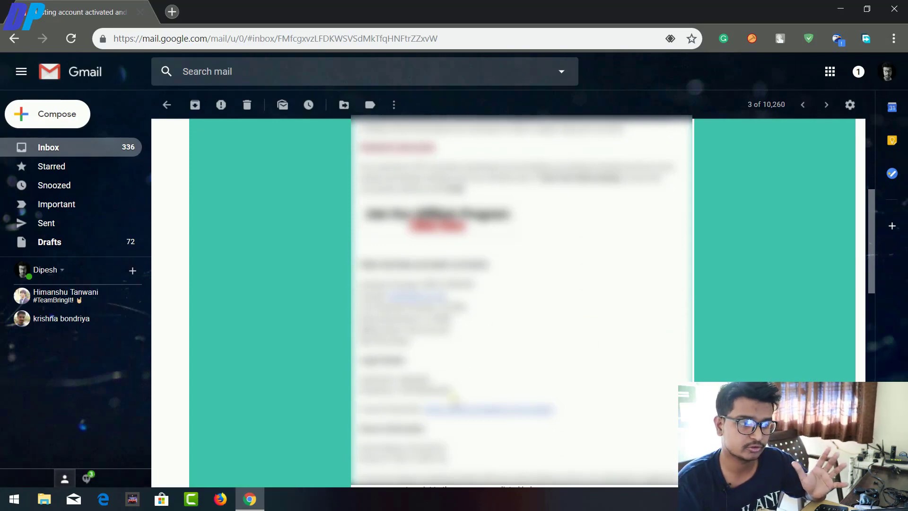
{"action": "scroll", "coordinate": [454, 385], "scroll_direction": "down", "scroll_amount": 2}
{"action": "scroll", "coordinate": [520, 303], "scroll_direction": "down", "scroll_amount": 1}
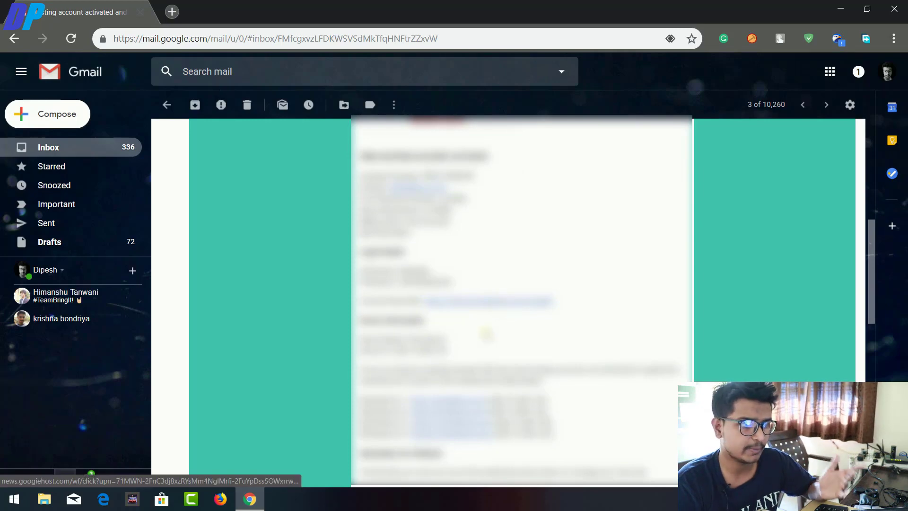
{"action": "scroll", "coordinate": [454, 454], "scroll_direction": "down", "scroll_amount": 5}
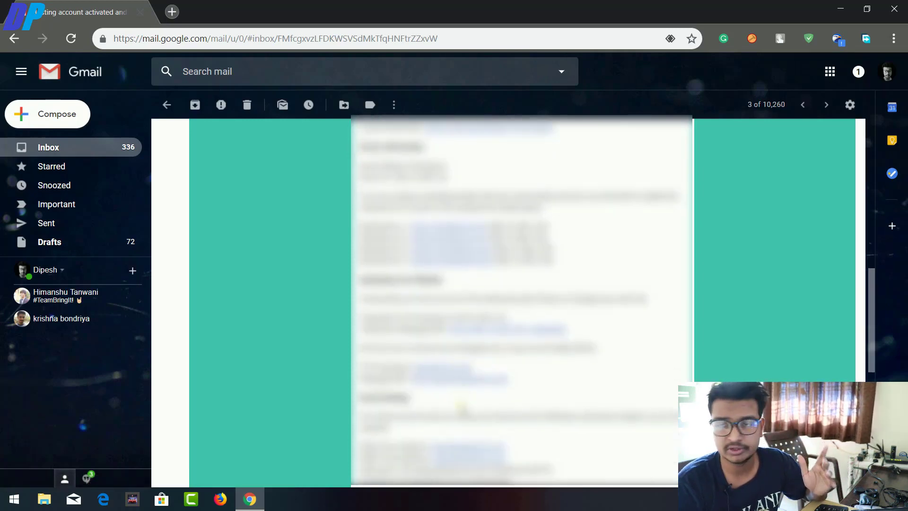
{"action": "scroll", "coordinate": [460, 406], "scroll_direction": "down", "scroll_amount": 2}
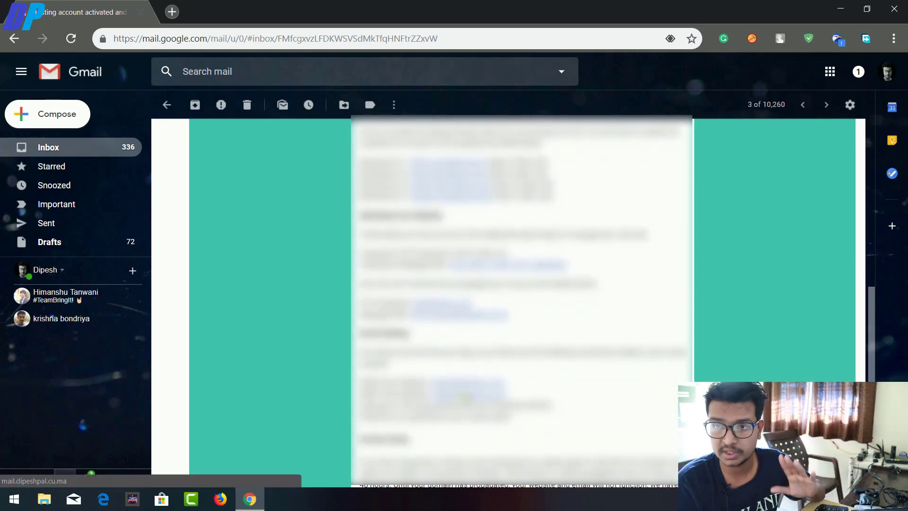
{"action": "scroll", "coordinate": [464, 398], "scroll_direction": "down", "scroll_amount": 5}
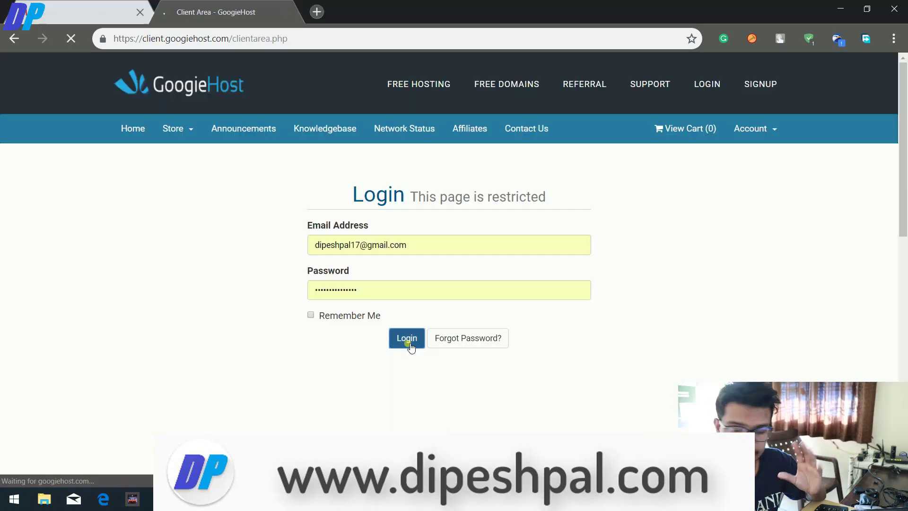
Log in, open the Active .cu.ma FREE FOREVER plan, and enter cloud.googiehost.com/cpanel in a new tab.
{"action": "left_click", "coordinate": [411, 342]}
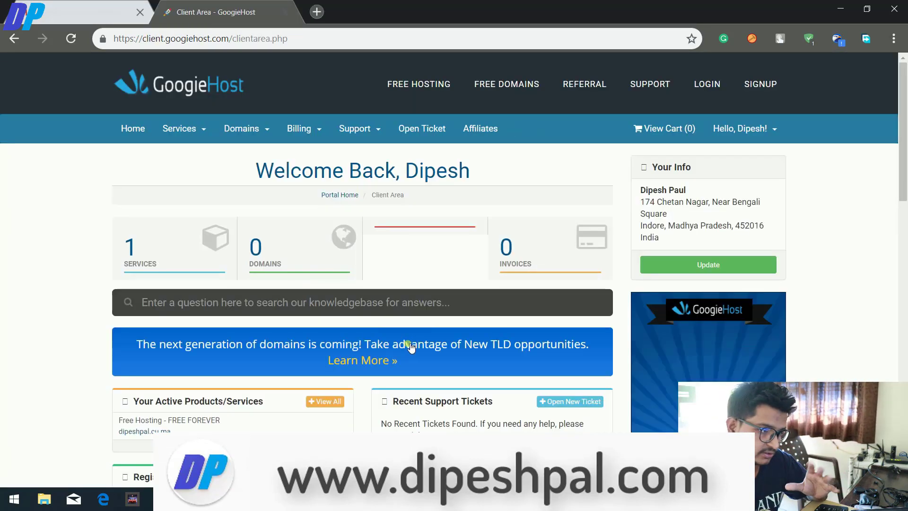
{"action": "left_click", "coordinate": [137, 251]}
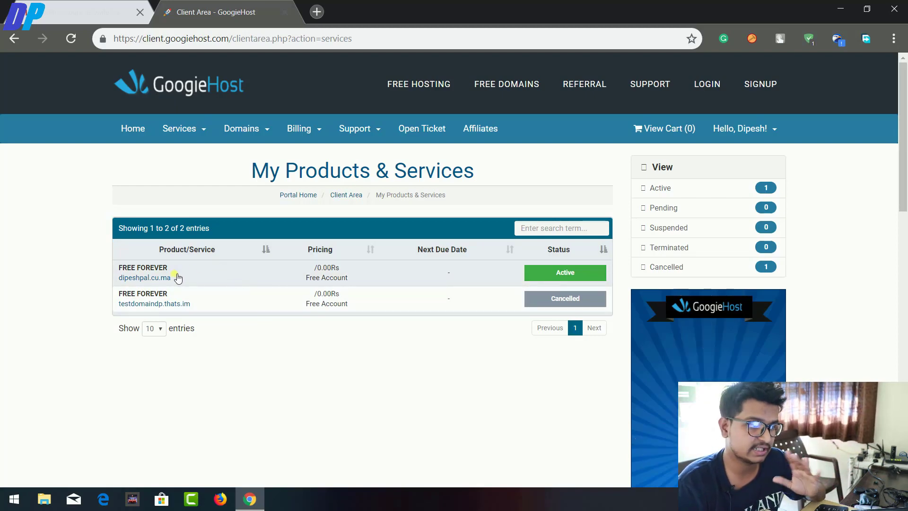
{"action": "left_click", "coordinate": [204, 278]}
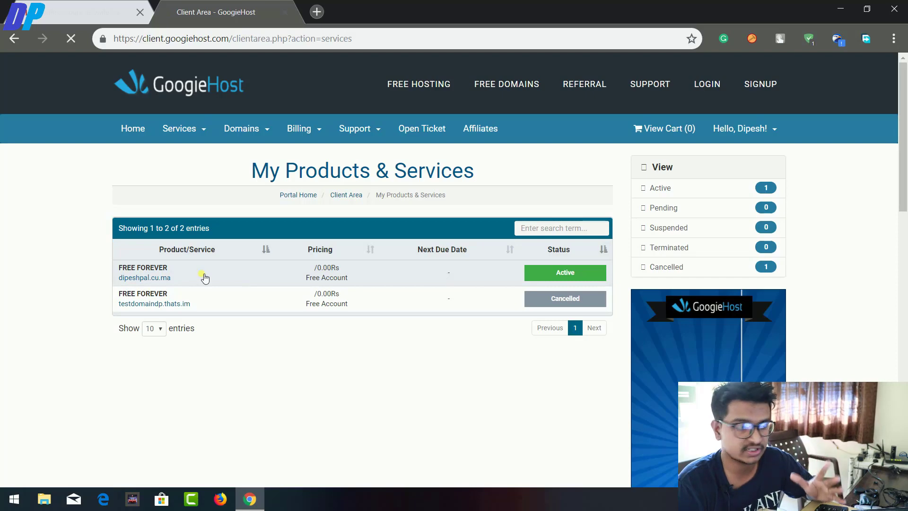
{"action": "left_click", "coordinate": [316, 13]}
{"action": "type", "text": "cloud.googiehost.com/cpanel"}
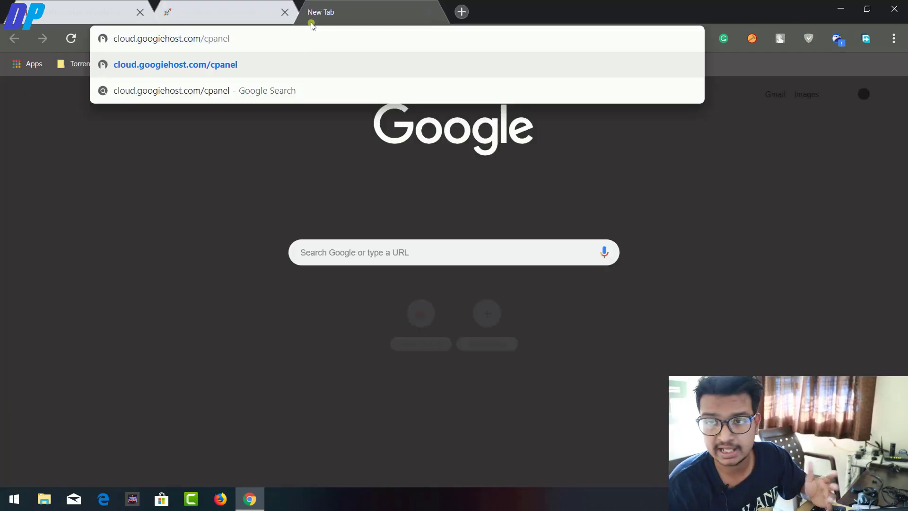
Load the cPanel login page and sign in with the autofilled credentials.
{"action": "key", "text": "Return"}
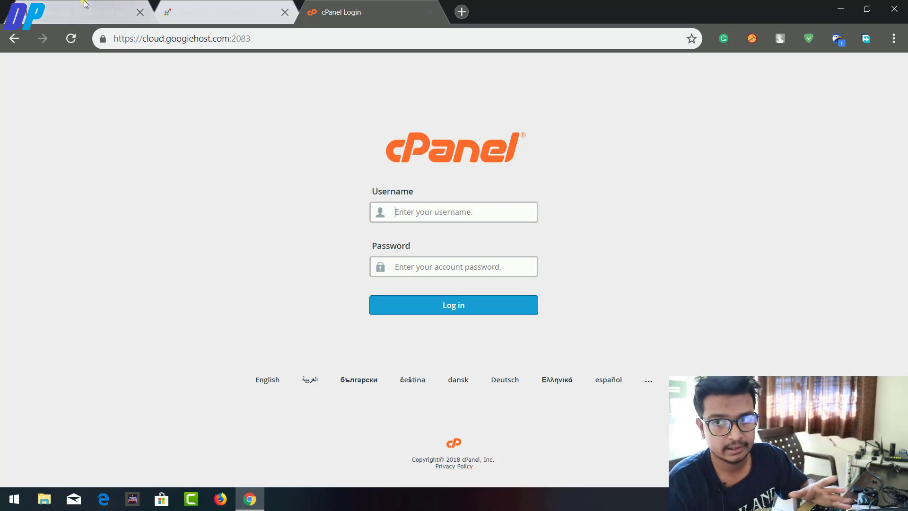
{"action": "left_click", "coordinate": [393, 311]}
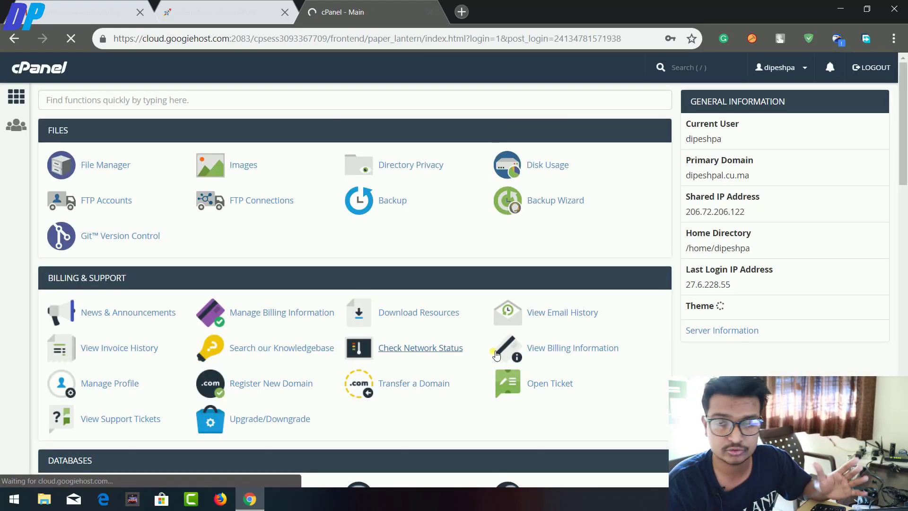
Browse the cPanel dashboard sections down to Preferences.
{"action": "scroll", "coordinate": [494, 350], "scroll_direction": "down", "scroll_amount": 5}
{"action": "scroll", "coordinate": [494, 350], "scroll_direction": "down", "scroll_amount": 8}
{"action": "scroll", "coordinate": [496, 350], "scroll_direction": "up", "scroll_amount": 13}
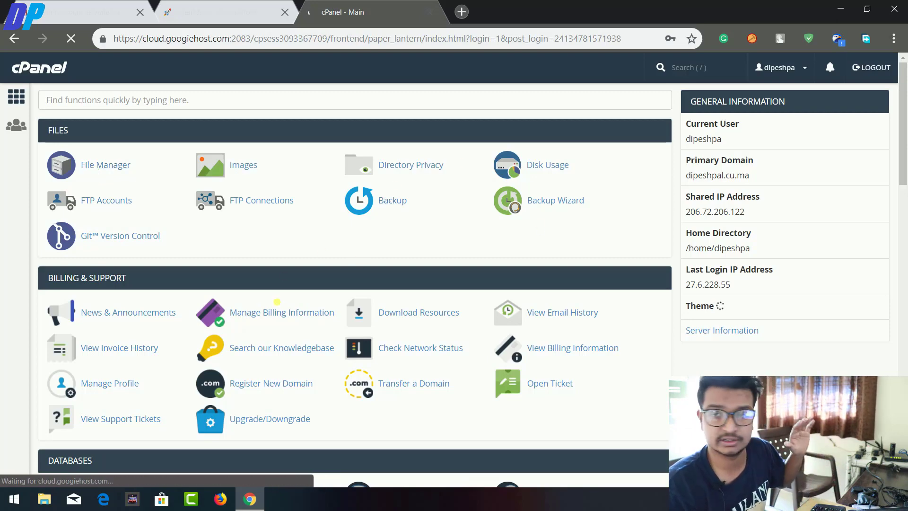
{"action": "scroll", "coordinate": [279, 307], "scroll_direction": "down", "scroll_amount": 2}
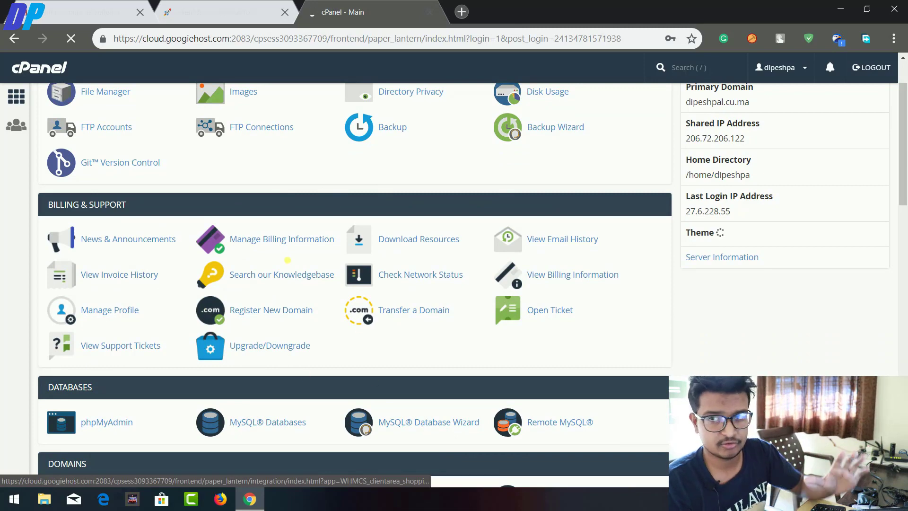
{"action": "scroll", "coordinate": [328, 350], "scroll_direction": "down", "scroll_amount": 4}
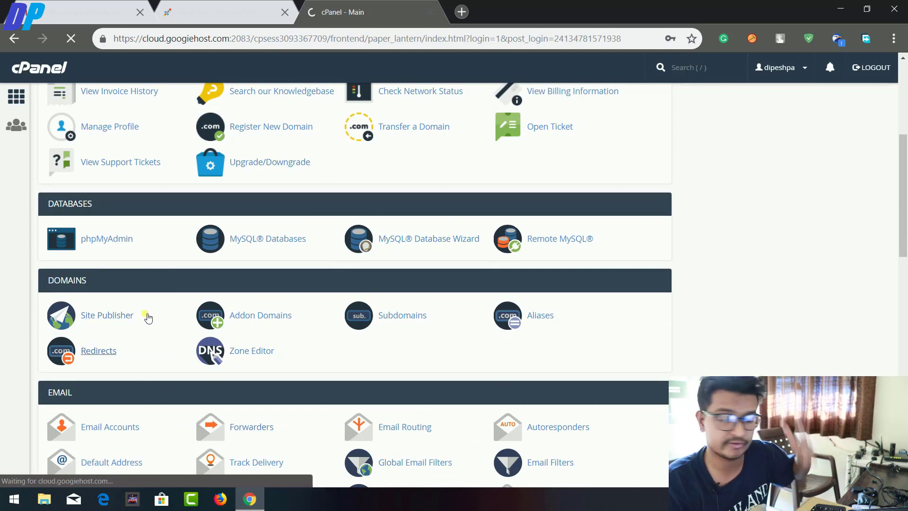
{"action": "scroll", "coordinate": [358, 367], "scroll_direction": "down", "scroll_amount": 3}
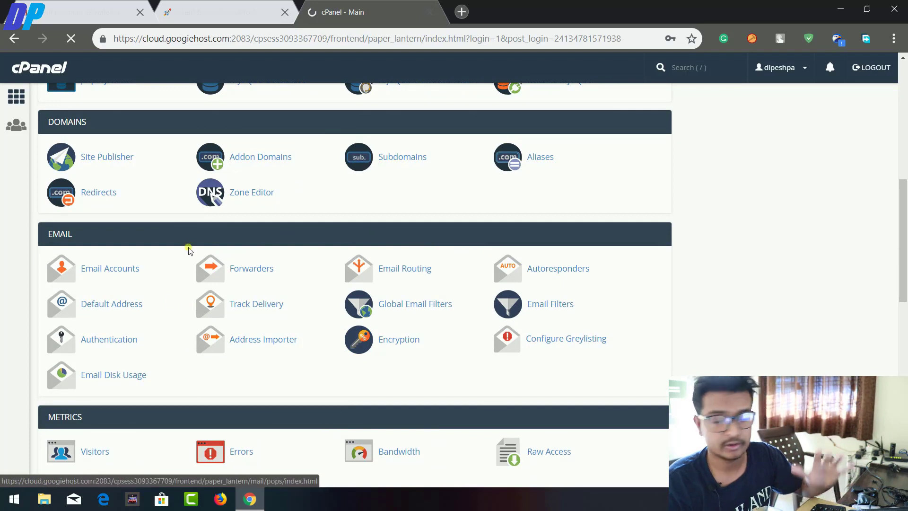
{"action": "scroll", "coordinate": [218, 381], "scroll_direction": "down", "scroll_amount": 4}
{"action": "scroll", "coordinate": [219, 377], "scroll_direction": "down", "scroll_amount": 2}
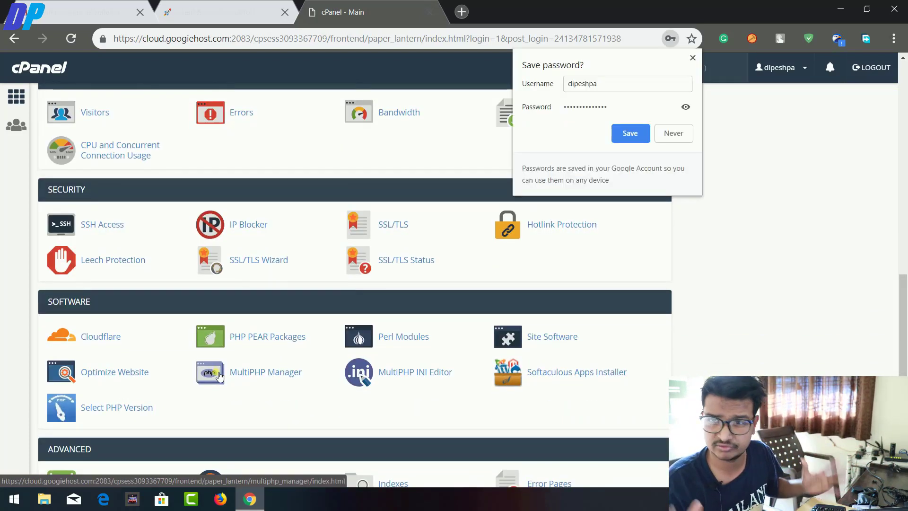
Save the cPanel login in Chrome's Save password bubble.
{"action": "left_click", "coordinate": [627, 135]}
{"action": "scroll", "coordinate": [547, 404], "scroll_direction": "down", "scroll_amount": 2}
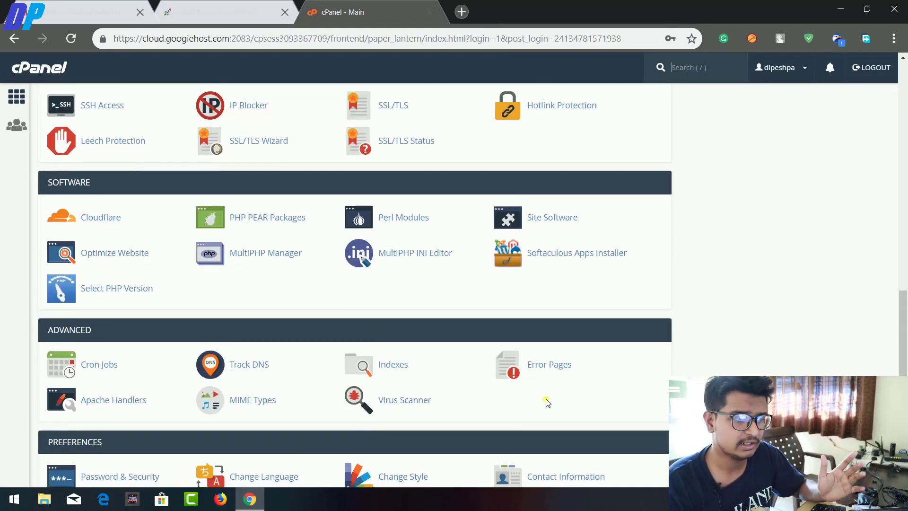
{"action": "scroll", "coordinate": [546, 402], "scroll_direction": "down", "scroll_amount": 2}
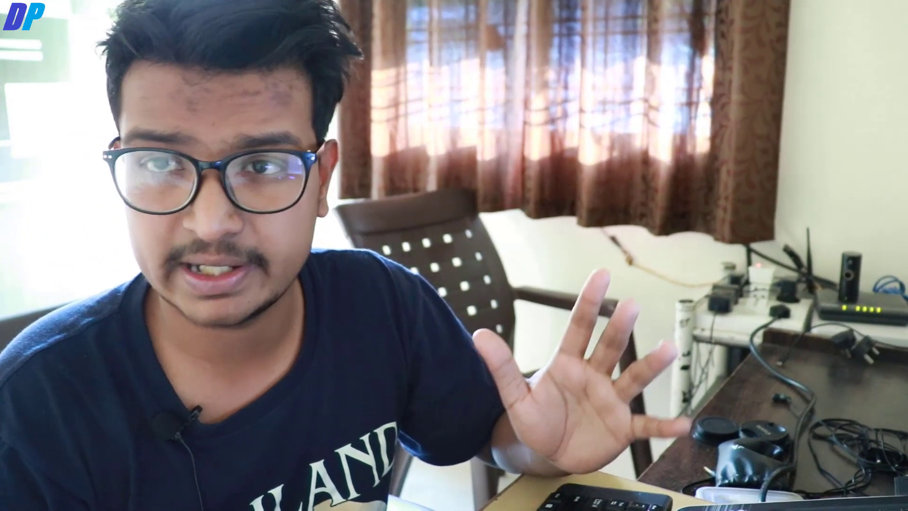